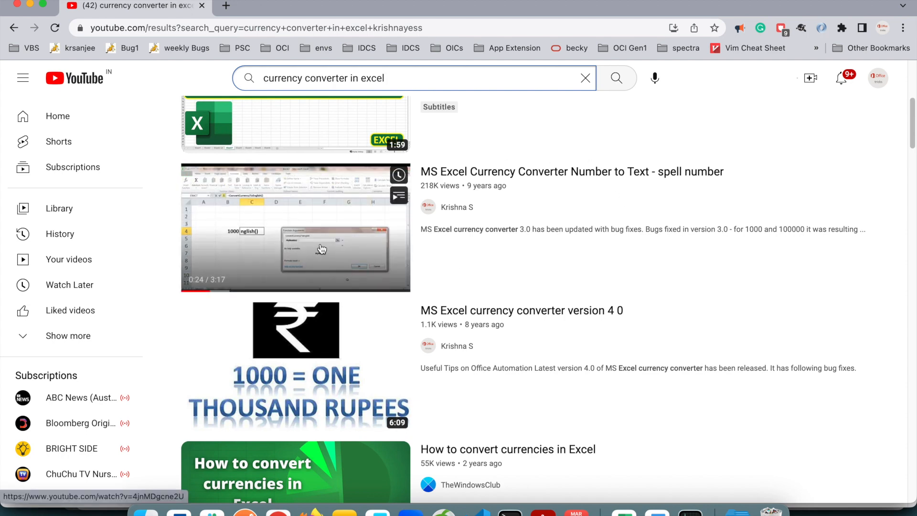
Open the channel page behind the "MS Excel Currency Converter Number to Text" video and switch to the Microsoft Word document.
left_click(468, 209)
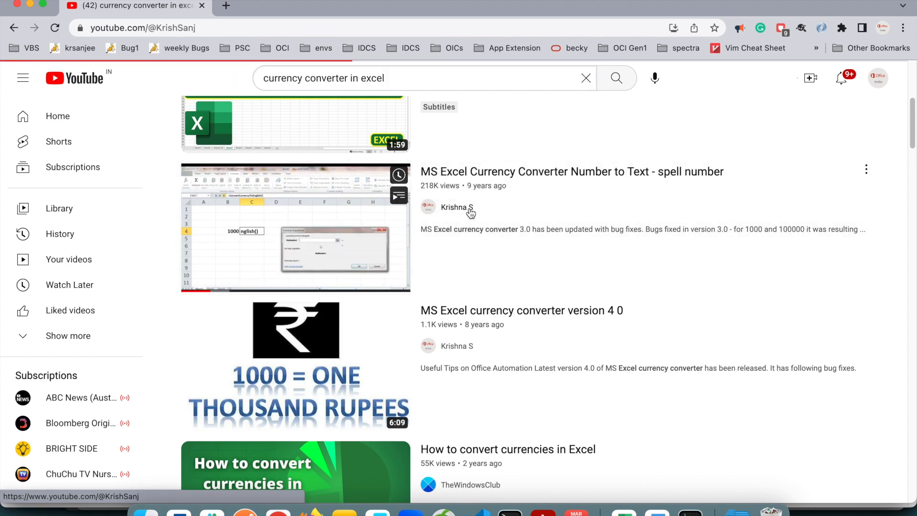
left_click(322, 406)
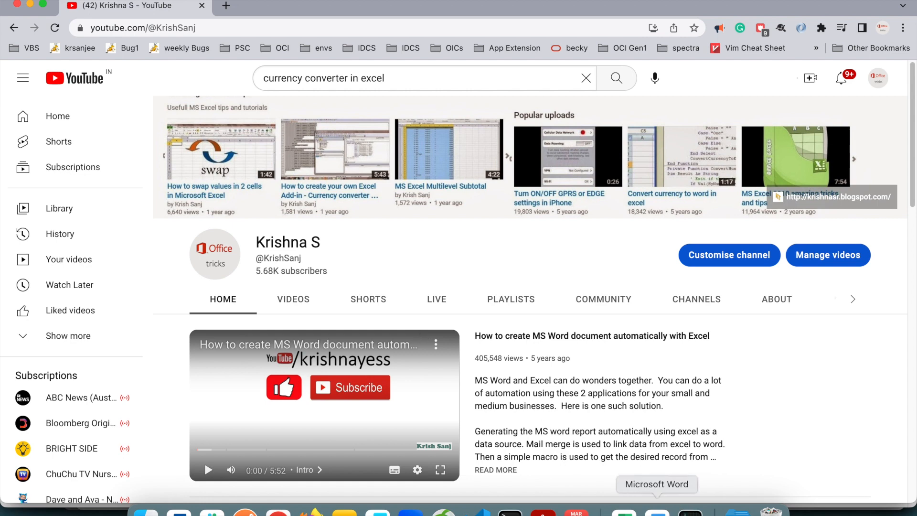
left_click(657, 510)
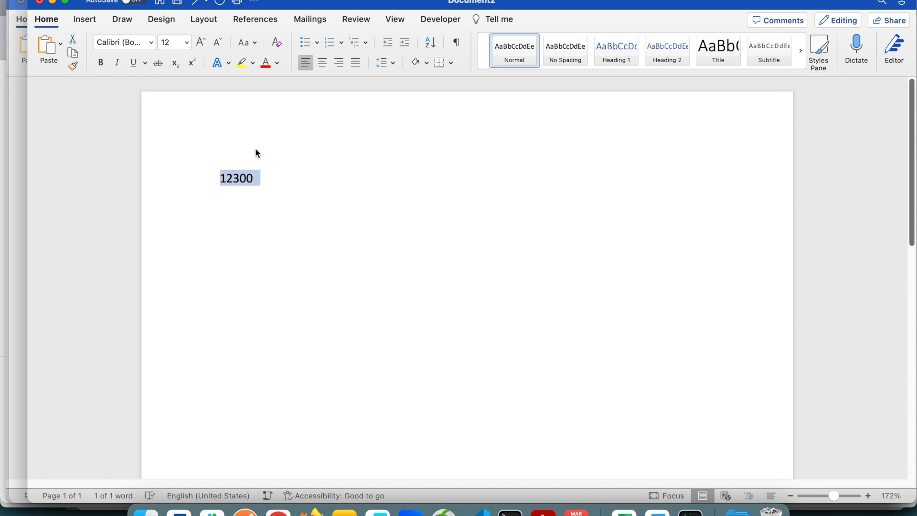
left_click(163, 0)
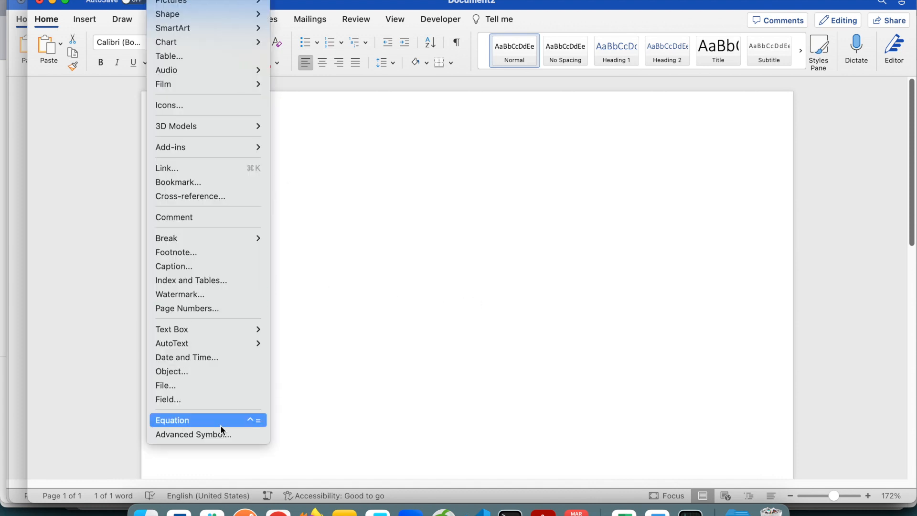
left_click(199, 402)
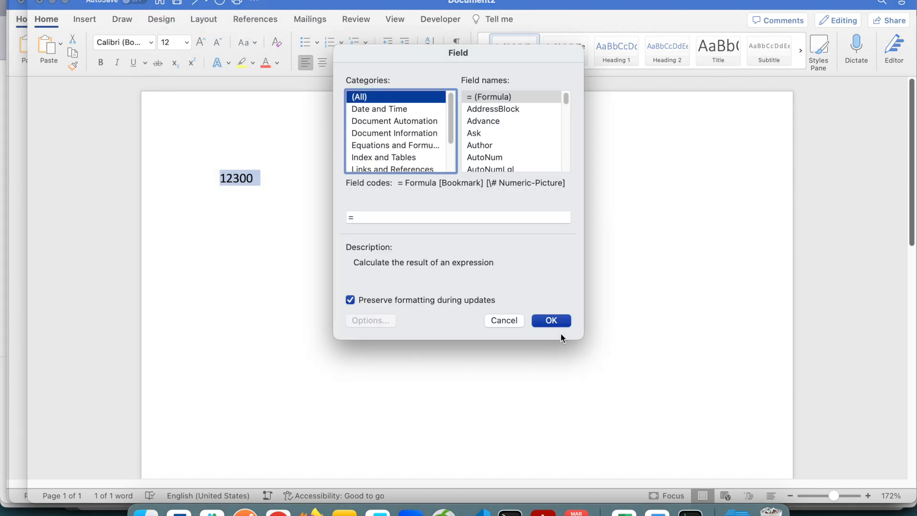
left_click(506, 324)
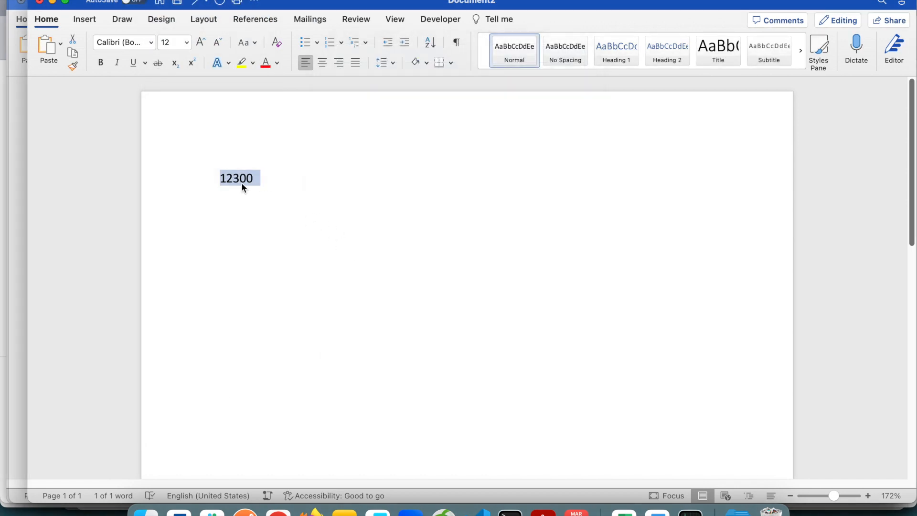
right_click(237, 183)
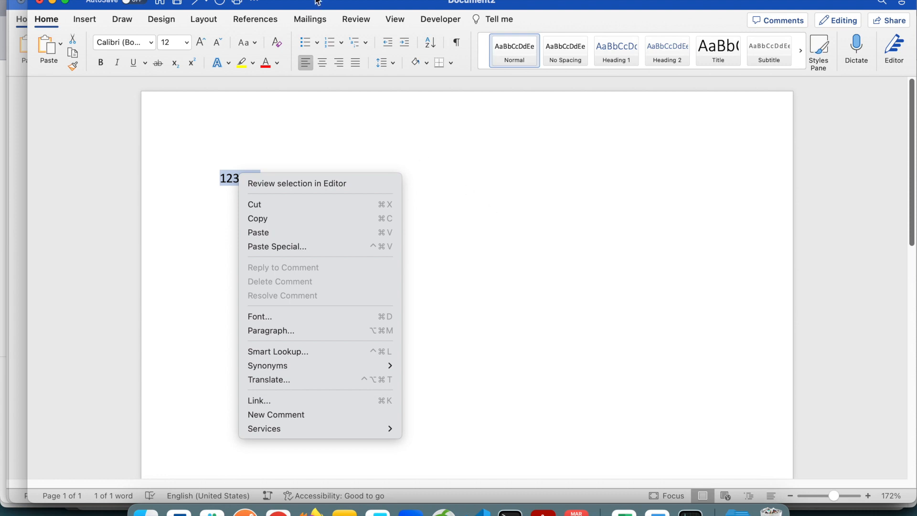
left_click(300, 2)
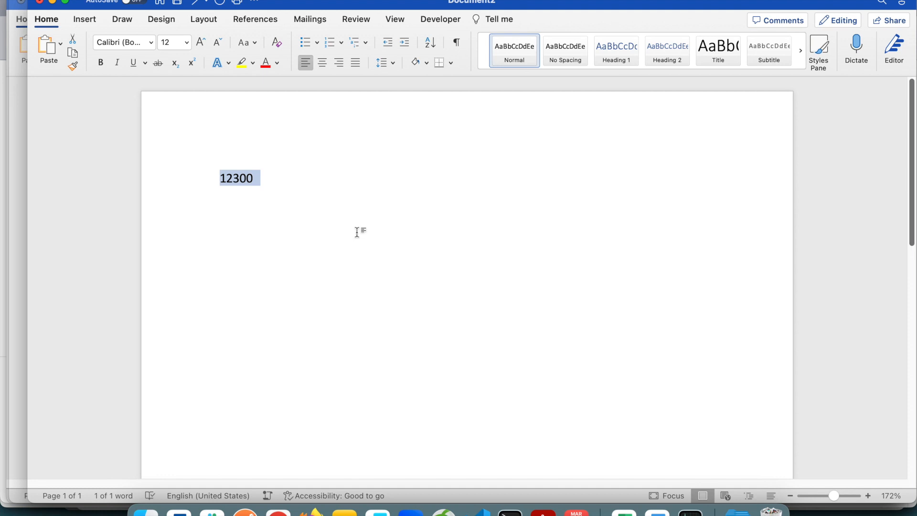
Turn the selected number 12300 into a field and write its field code as =12300\*cardtext.
key("super+F9")
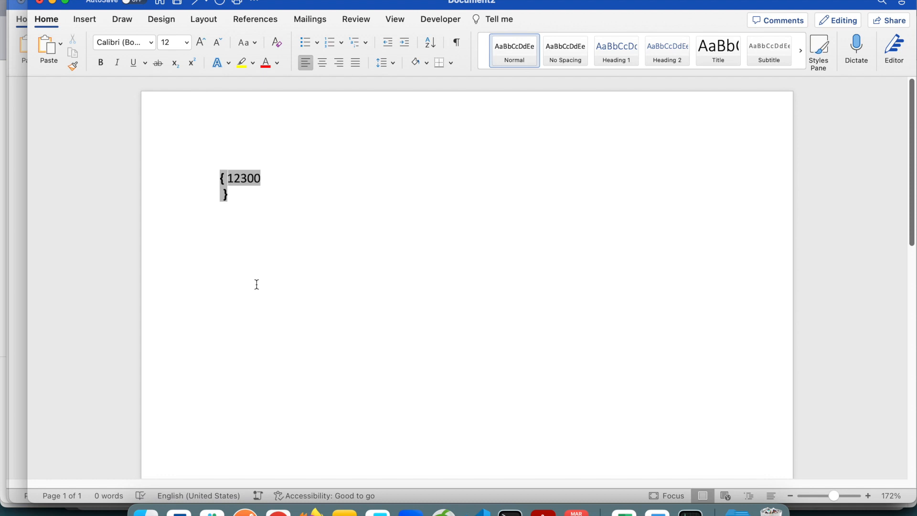
type("=12300\\*")
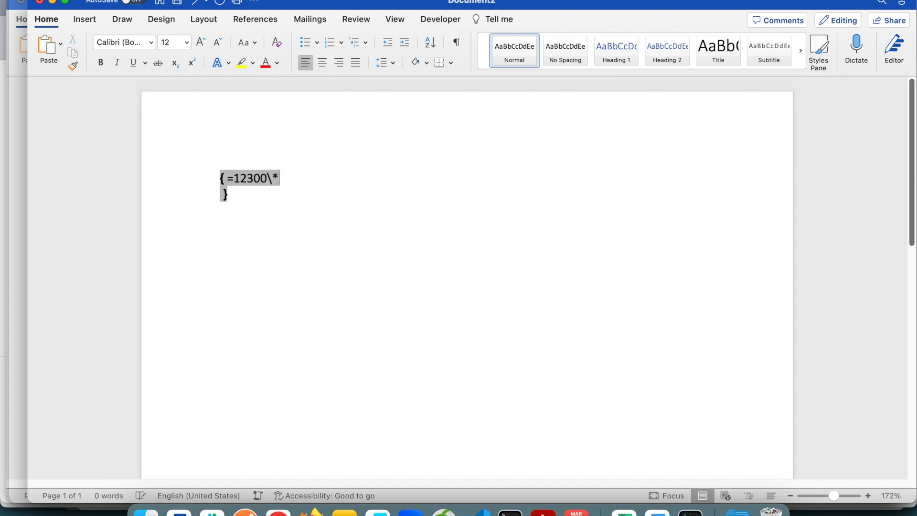
type("cardtext")
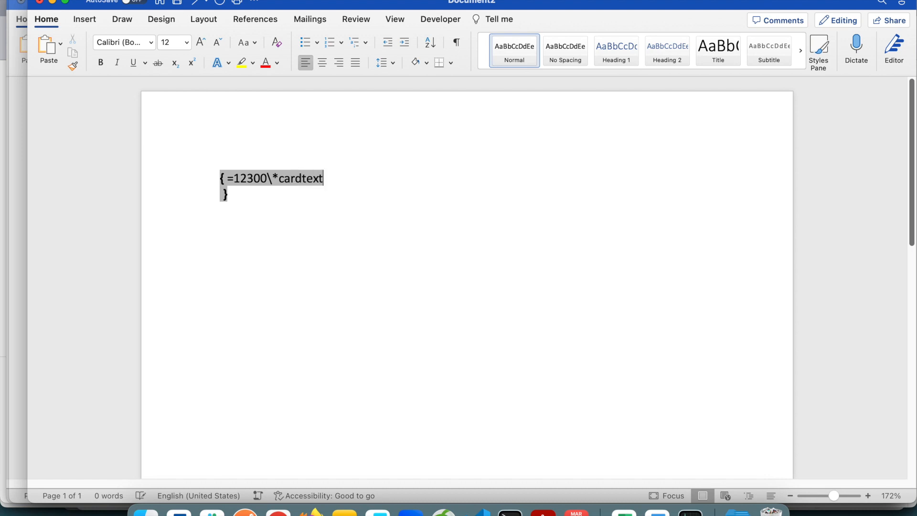
key("Return")
key("BackSpace")
Update the =12300\*cardtext field so the number is spelled out in words.
triple_click(290, 183)
right_click(289, 183)
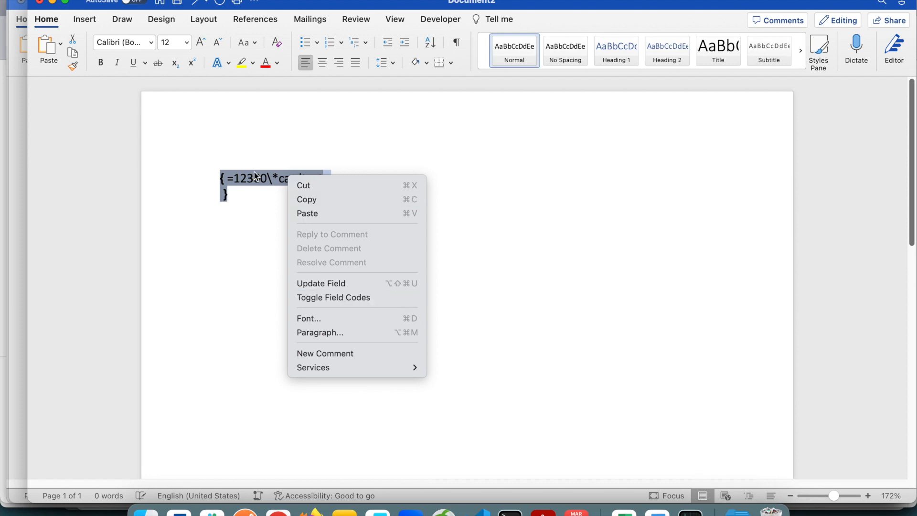
left_click(369, 285)
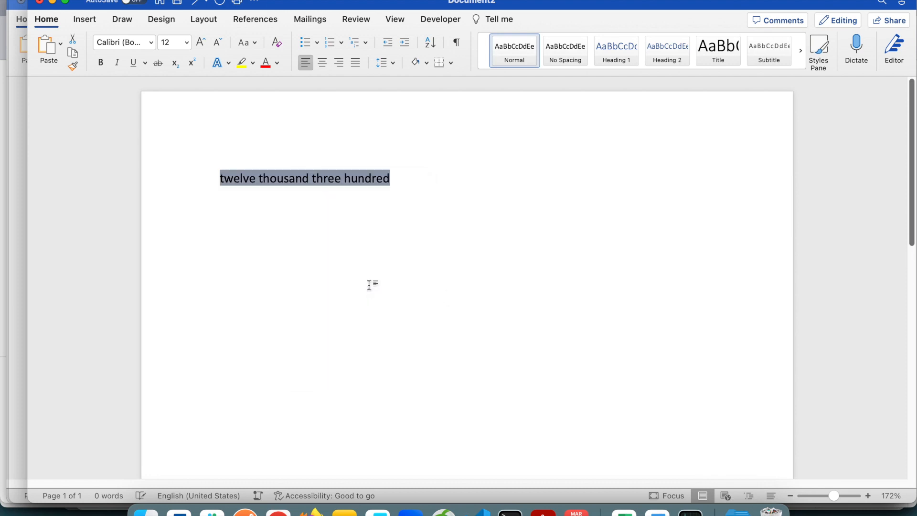
left_click(329, 175)
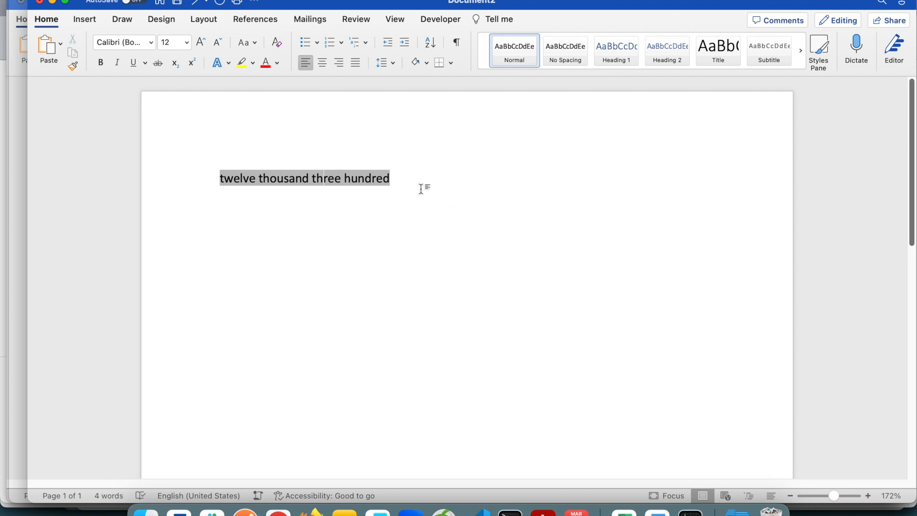
right_click(323, 178)
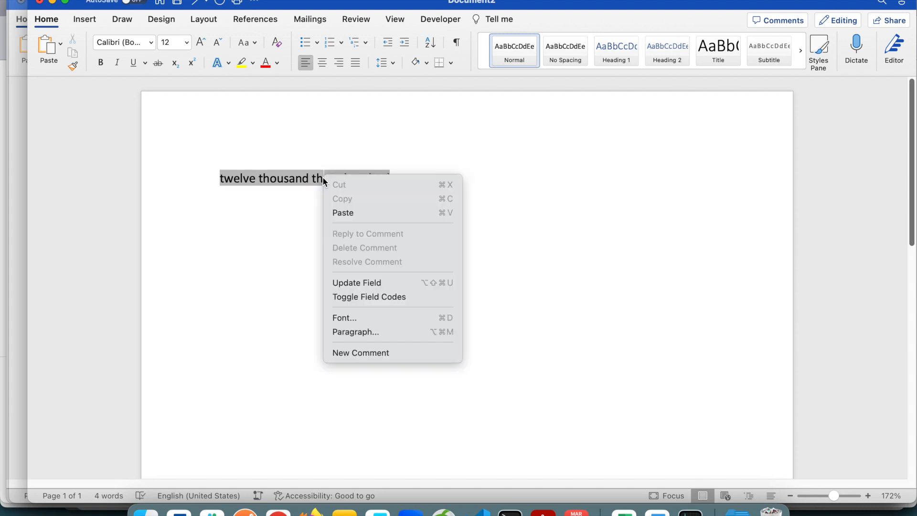
left_click(369, 282)
Show the field code of the spelled-out number and append the switch \*firstcap after cardtext.
right_click(301, 178)
left_click(362, 299)
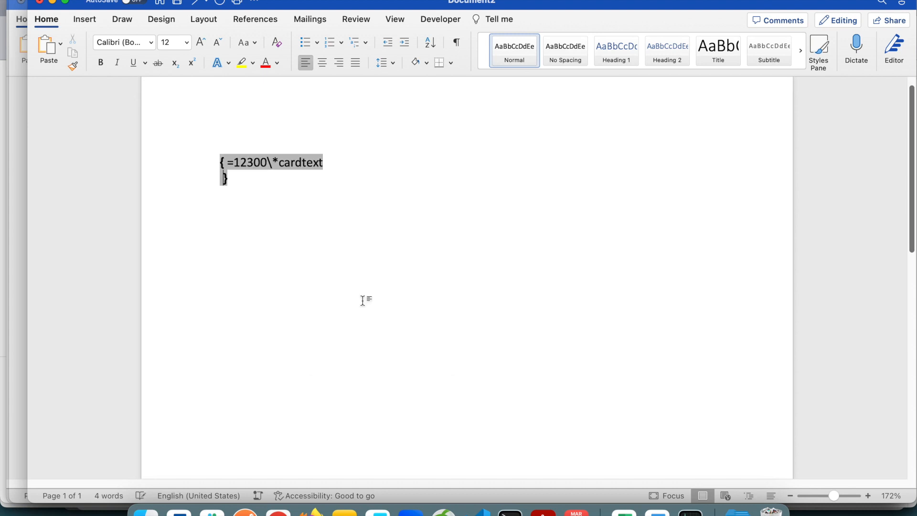
key("Right")
key("Right")
key("Right")
key("Right")
key("Right")
type("\\")
type("first")
key("Left")
key("Left")
key("Left")
key("Left")
key("Left")
type("*")
key("Right")
key("Right")
key("Right")
key("Right")
key("Right")
type("caps")
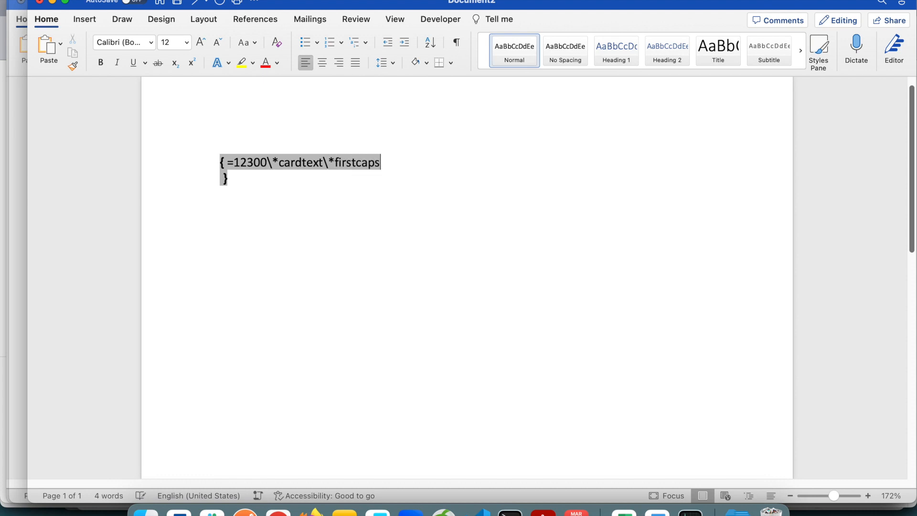
key("BackSpace")
Update the field to apply the firstcap switch and check the first word of the result.
left_click(351, 224)
left_click(353, 165)
right_click(354, 165)
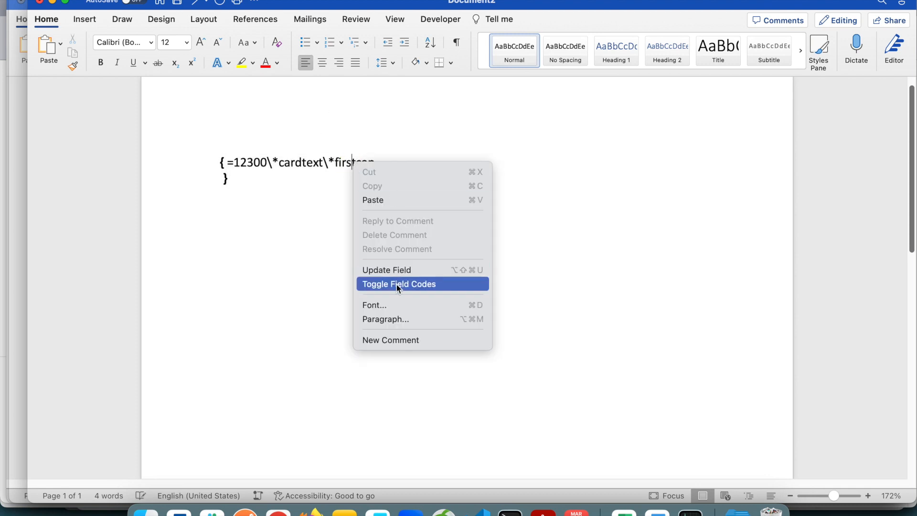
left_click(399, 267)
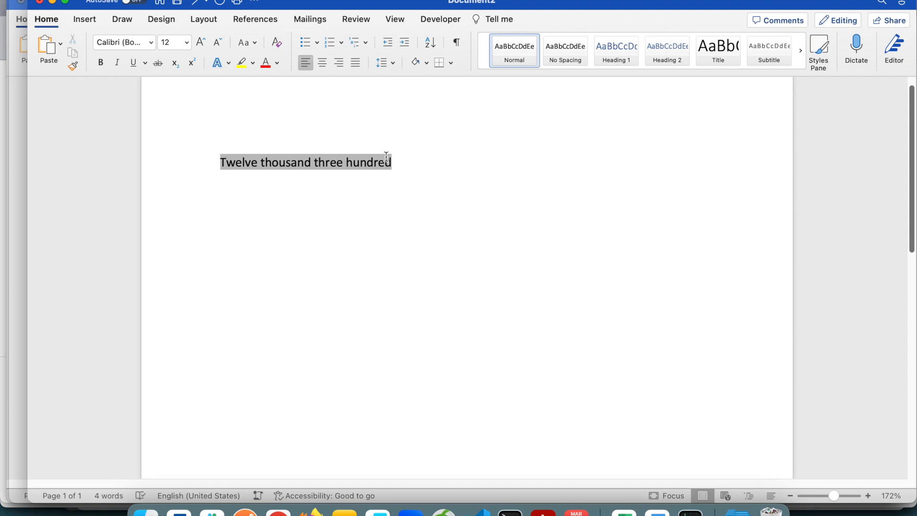
left_click(242, 165)
left_click_drag(227, 162, 202, 161)
left_click(354, 160)
Try changing the field's capitalisation switch to \*firstcaps and update the field.
right_click(348, 163)
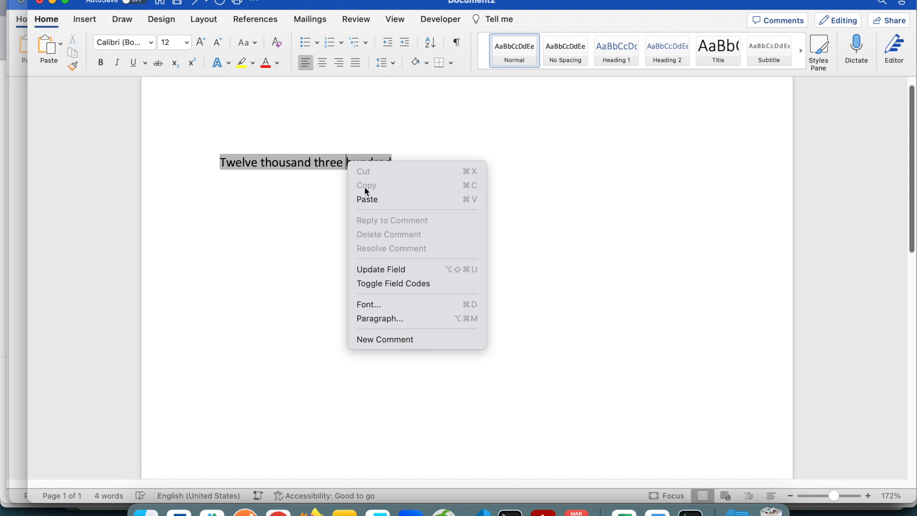
left_click(408, 282)
left_click(369, 149)
key("Right")
type("s")
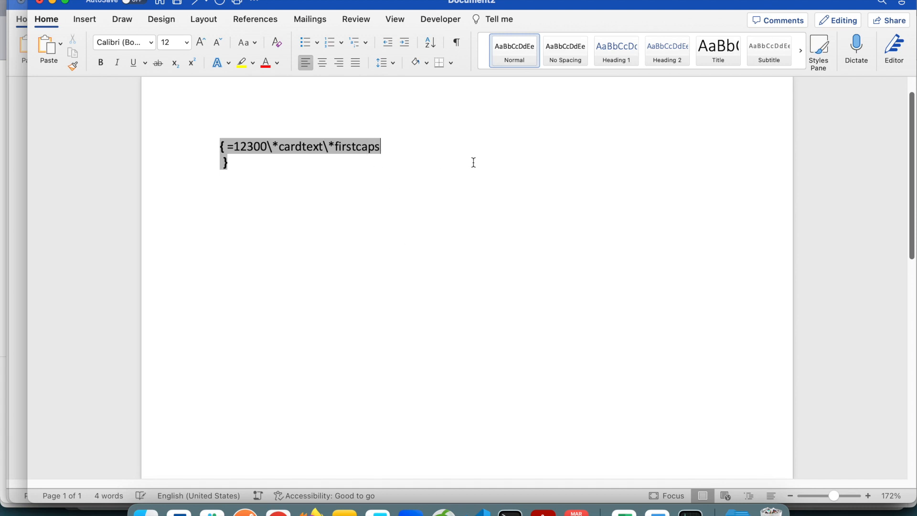
left_click(473, 162)
right_click(346, 148)
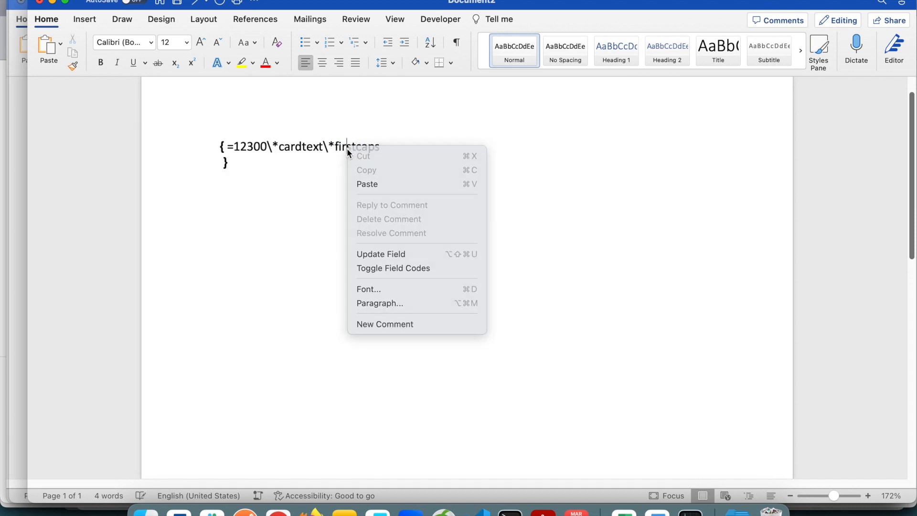
right_click(352, 157)
left_click(394, 256)
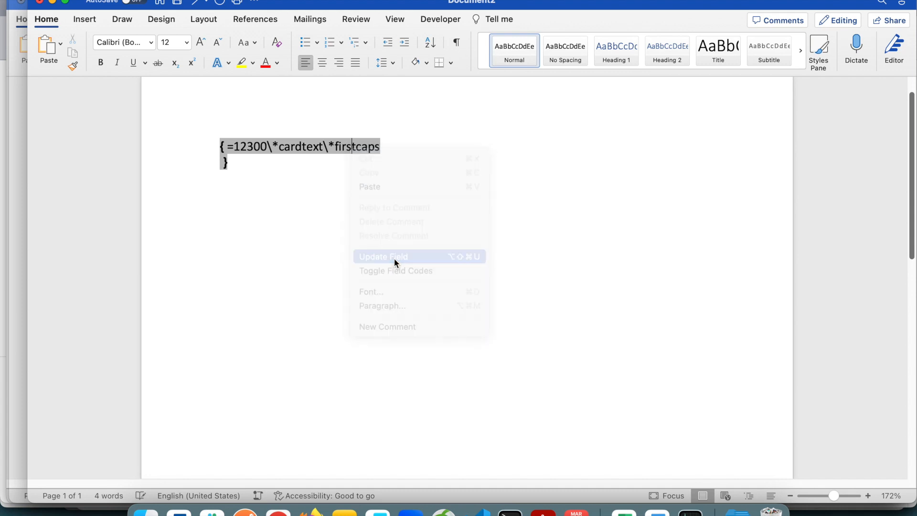
Show the field code again and remove the extra "s" so the switch reads \*firstcap.
right_click(379, 145)
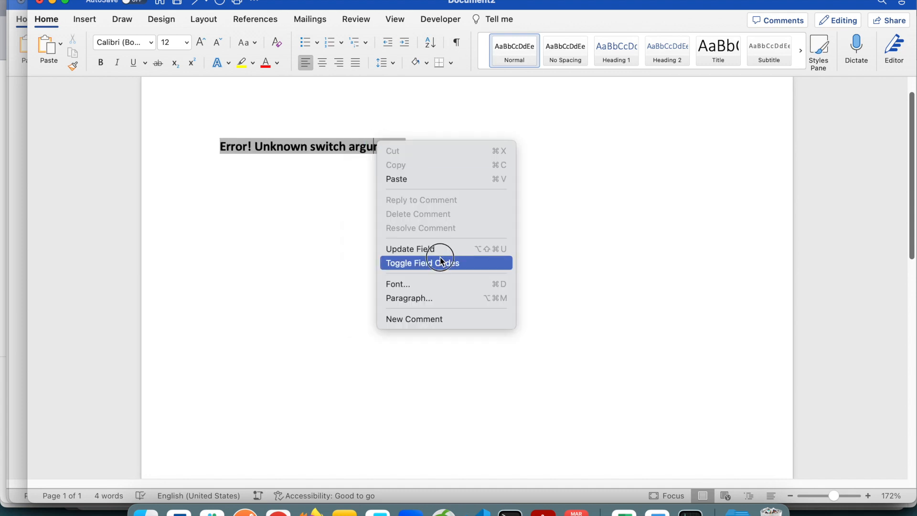
left_click(441, 262)
left_click(376, 134)
key("BackSpace")
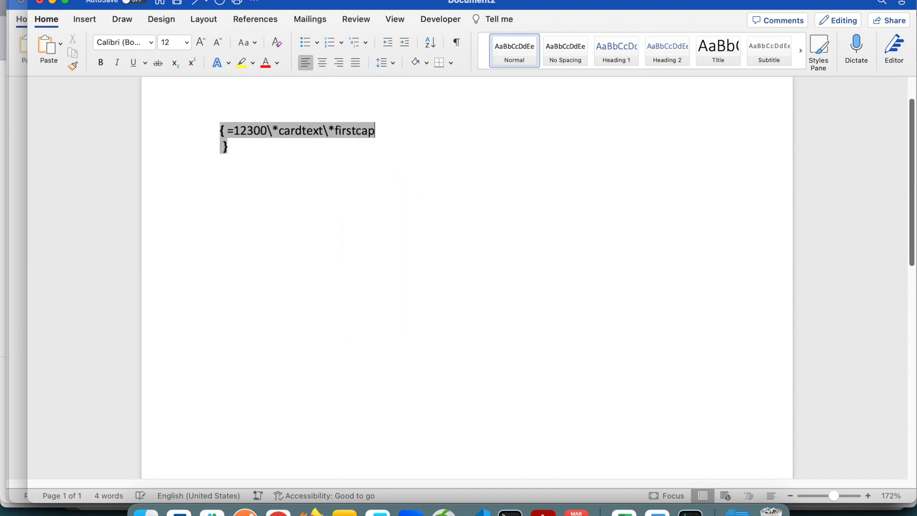
Try replacing the firstcap switch with allcap in the field code and update the field.
key("BackSpace")
key("BackSpace")
key("BackSpace")
key("BackSpace")
key("BackSpace")
key("BackSpace")
key("BackSpace")
key("BackSpace")
type("allcaps")
type("\\")
key("BackSpace")
key("BackSpace")
right_click(329, 127)
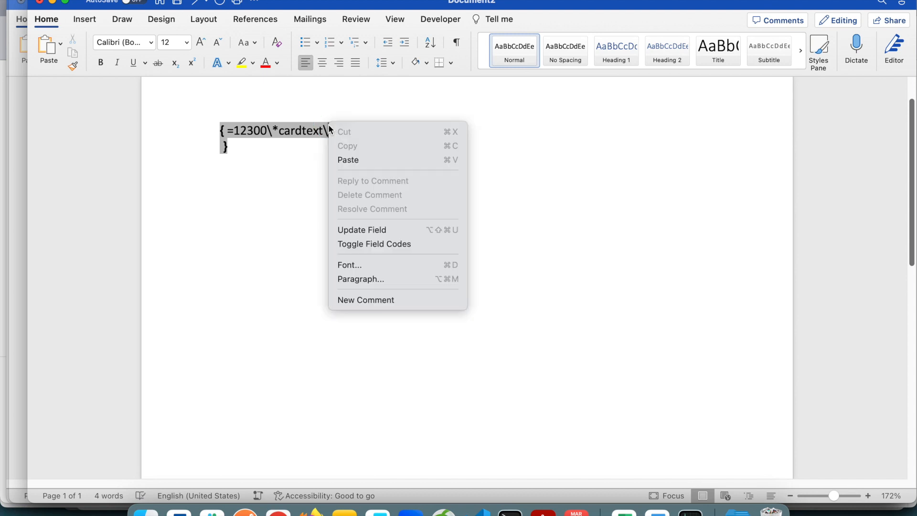
left_click(418, 231)
Show the field code, set the capitalisation switch back to \*firstcap and update the field.
right_click(386, 132)
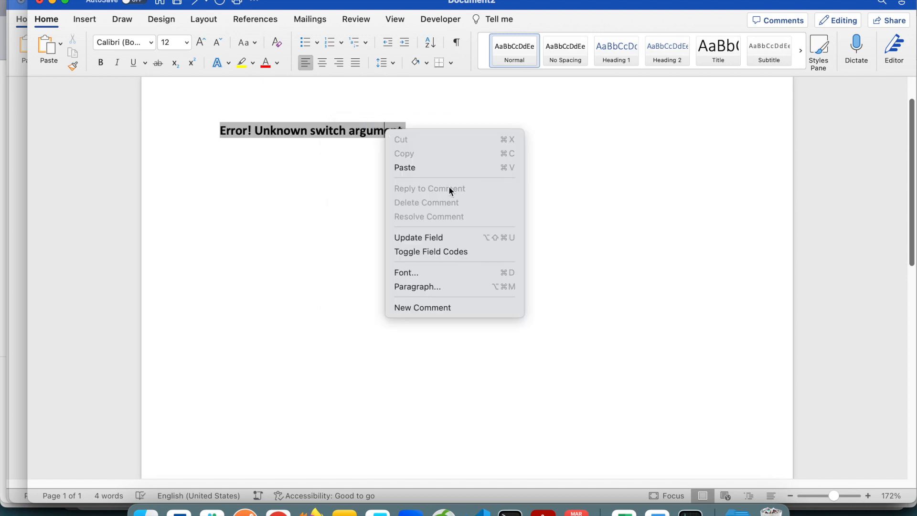
left_click(441, 253)
double_click(340, 114)
type("first")
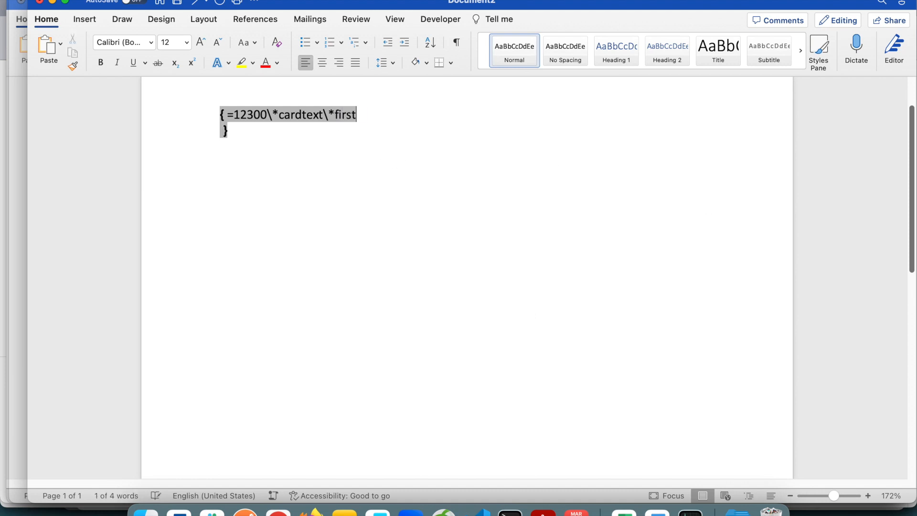
type("cap")
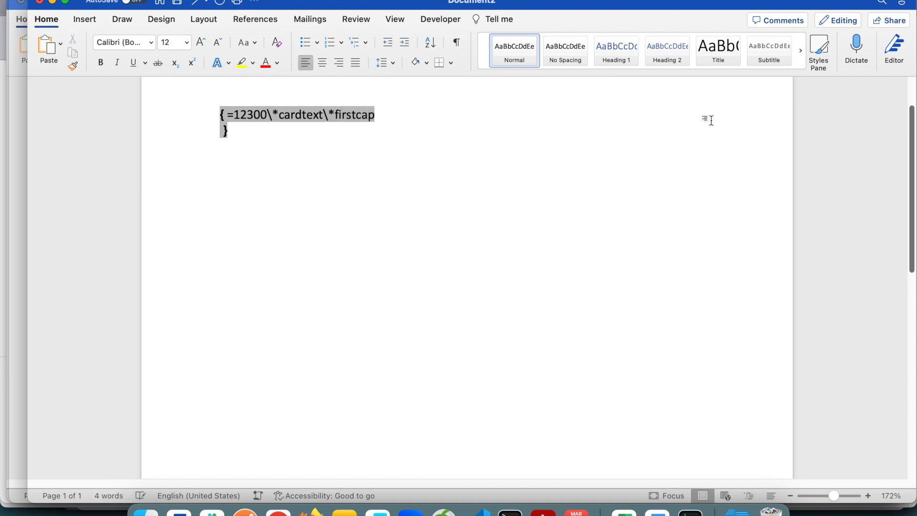
left_click(399, 142)
right_click(339, 117)
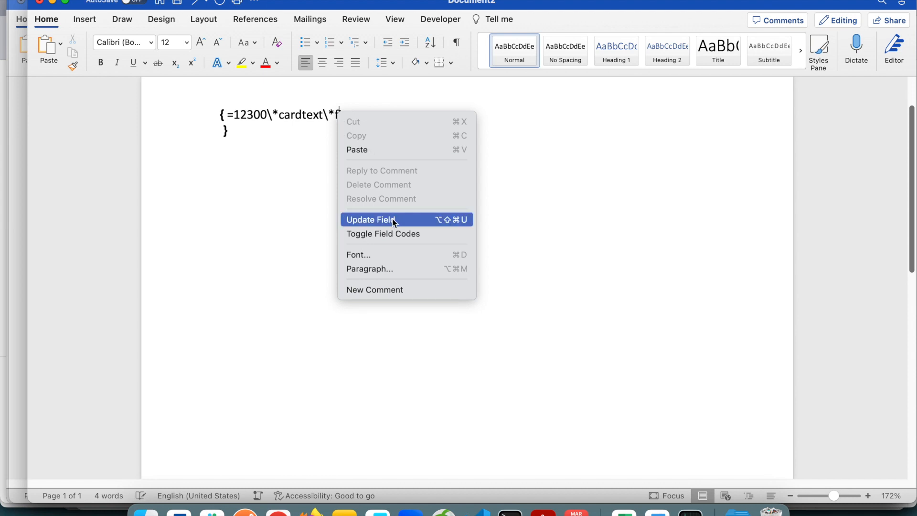
left_click(395, 220)
right_click(339, 114)
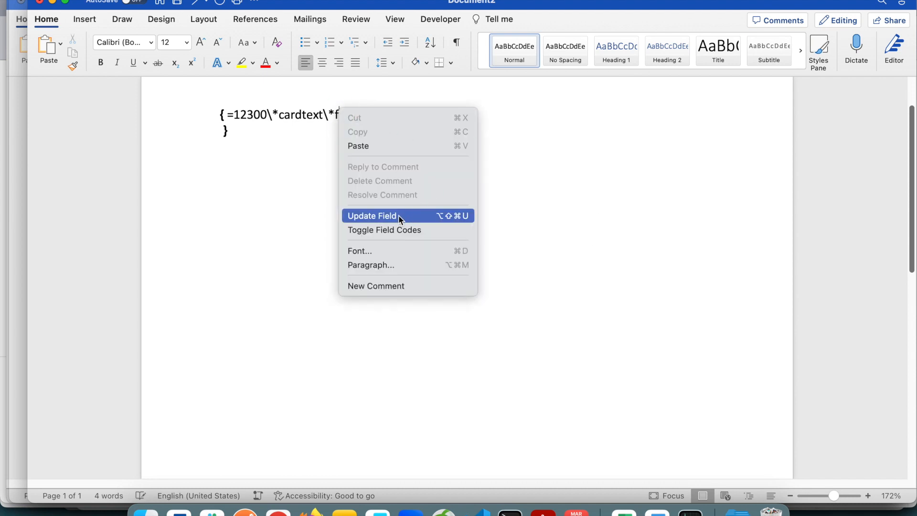
left_click(397, 216)
Paste a copy of the spelled-out number field two lines below the original.
left_click(420, 112)
left_click(178, 107)
key("super+c")
key("Right")
key("Return")
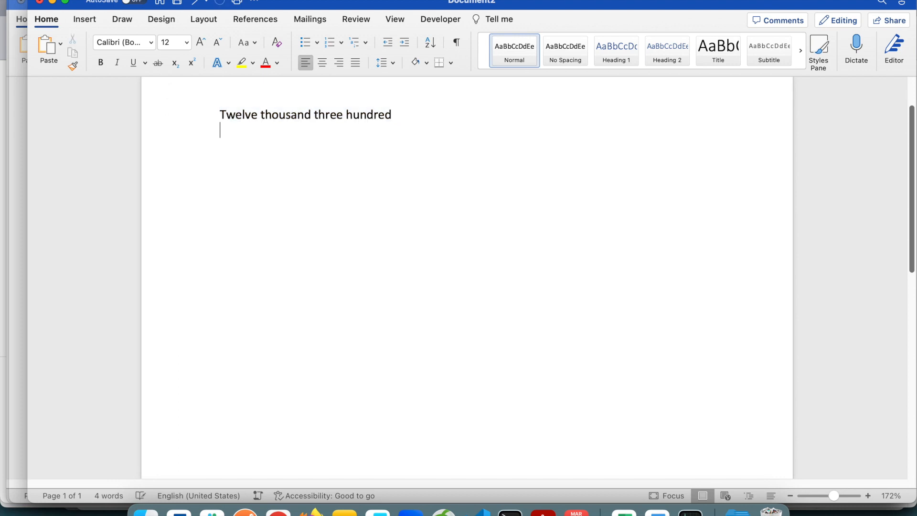
key("Return")
key("super+v")
Show the pasted field's code, replace the firstcap switch with upper and update the field.
left_click(293, 152)
right_click(294, 150)
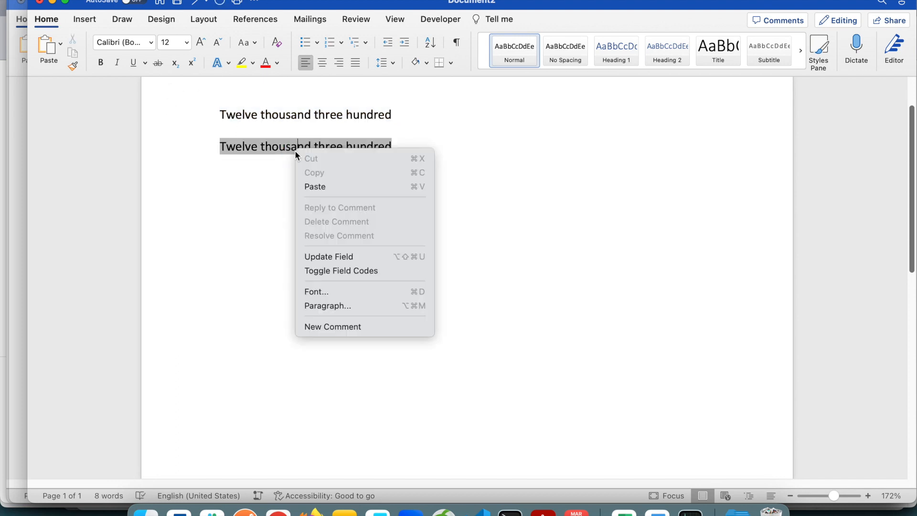
left_click(342, 270)
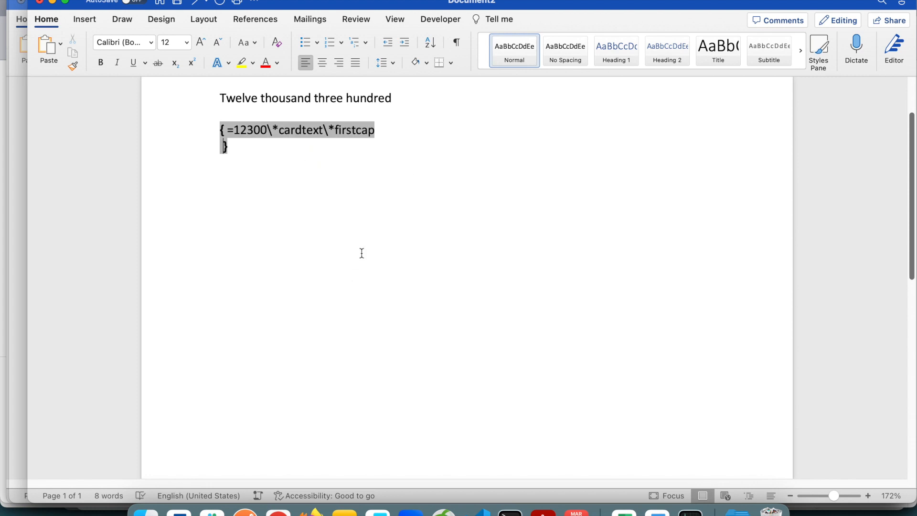
left_click_drag(335, 130, 375, 131)
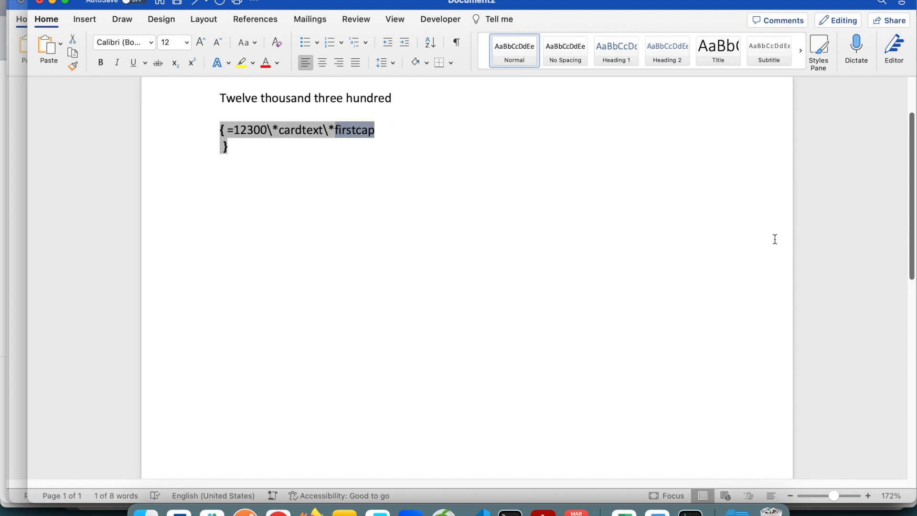
type("upper")
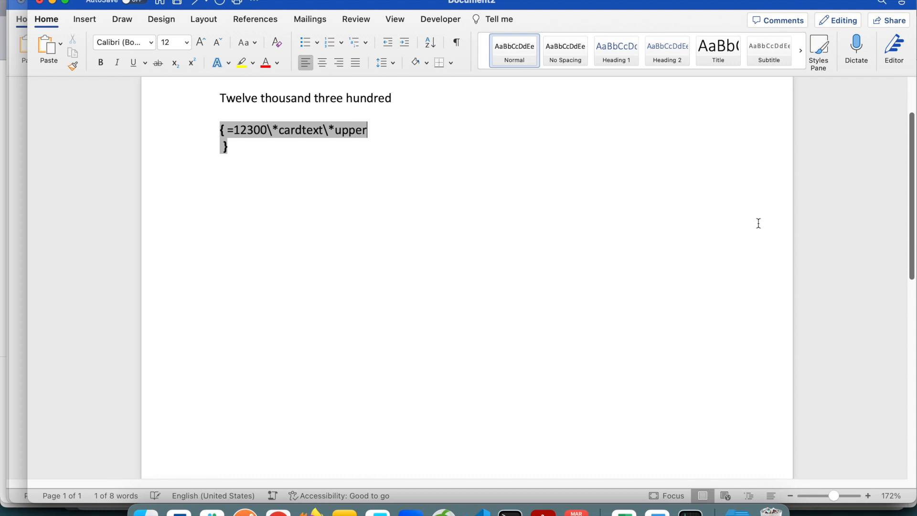
right_click(331, 122)
left_click(378, 227)
key("Left")
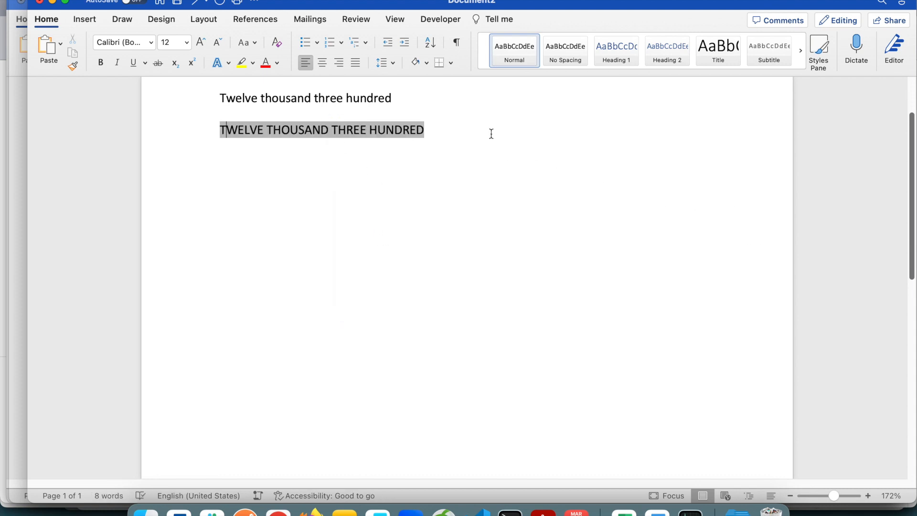
Paste another copy of the spelled-out number field two lines below the uppercase one.
left_click(491, 134)
key("Return")
key("super+v")
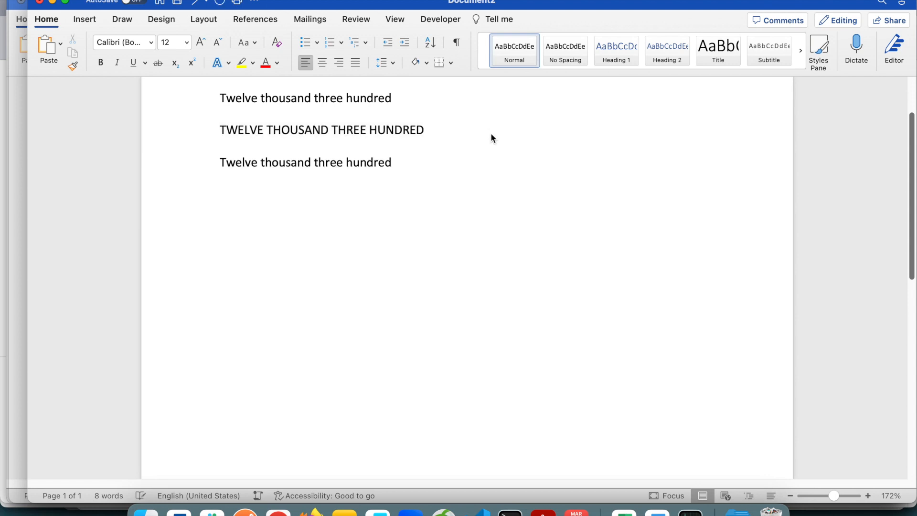
Change the capitalisation switch in the newest copy's field code to \*lower and update the field.
key("shift+Up")
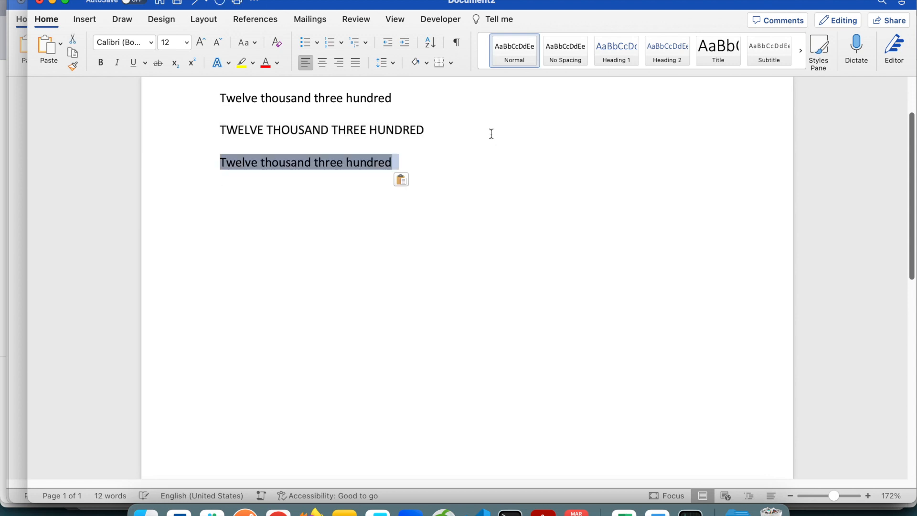
right_click(366, 165)
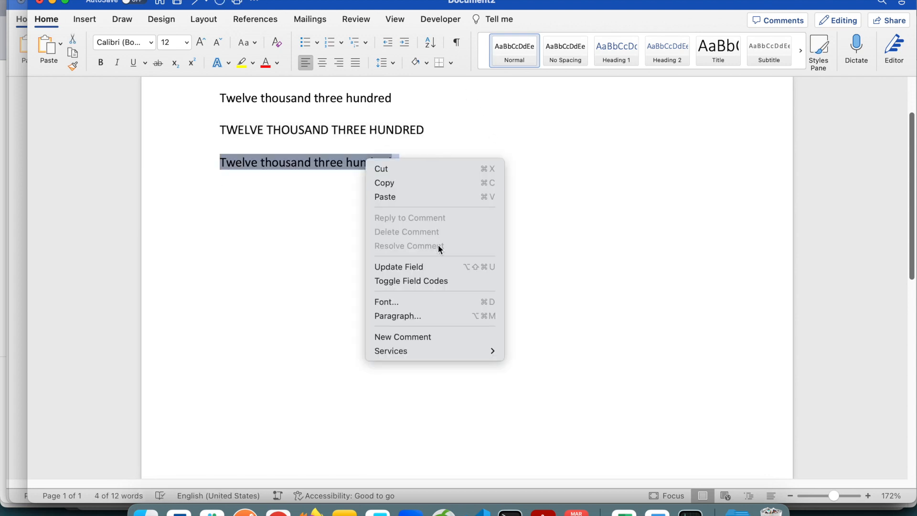
left_click(419, 280)
double_click(358, 147)
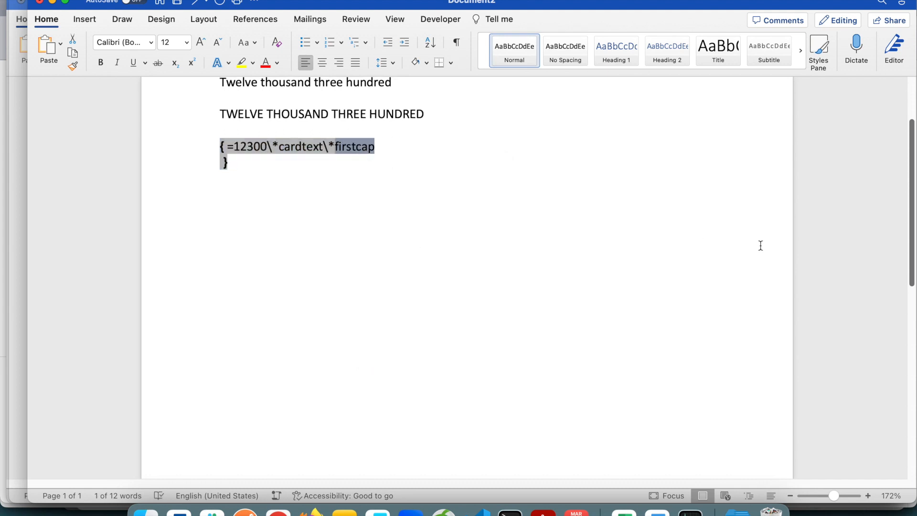
key("BackSpace")
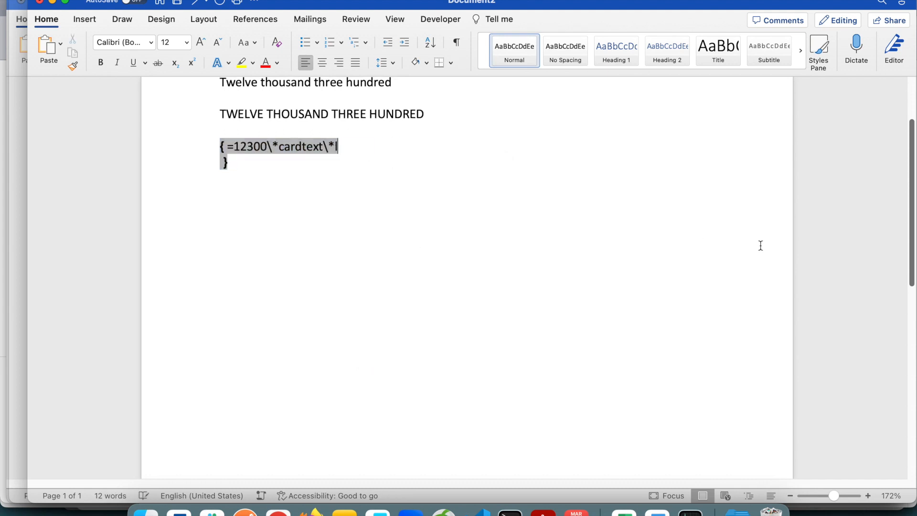
type("lower")
right_click(349, 146)
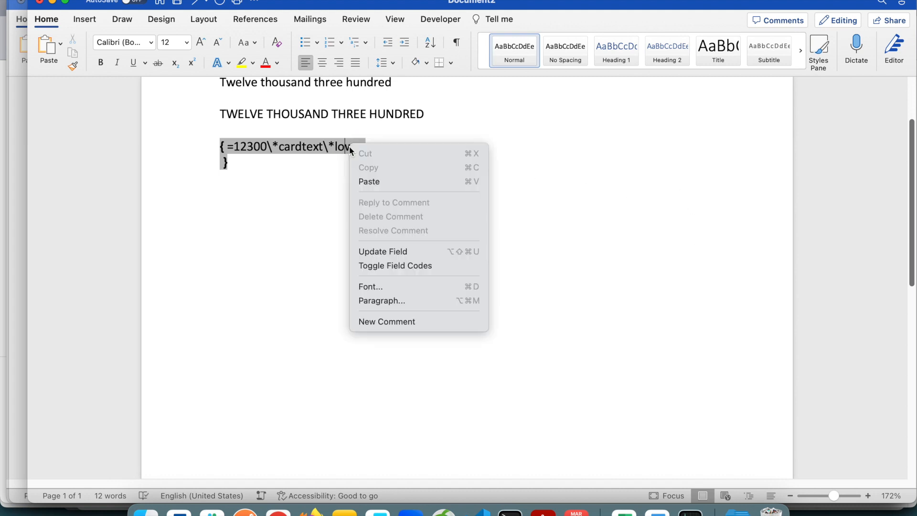
left_click(382, 251)
left_click(481, 190)
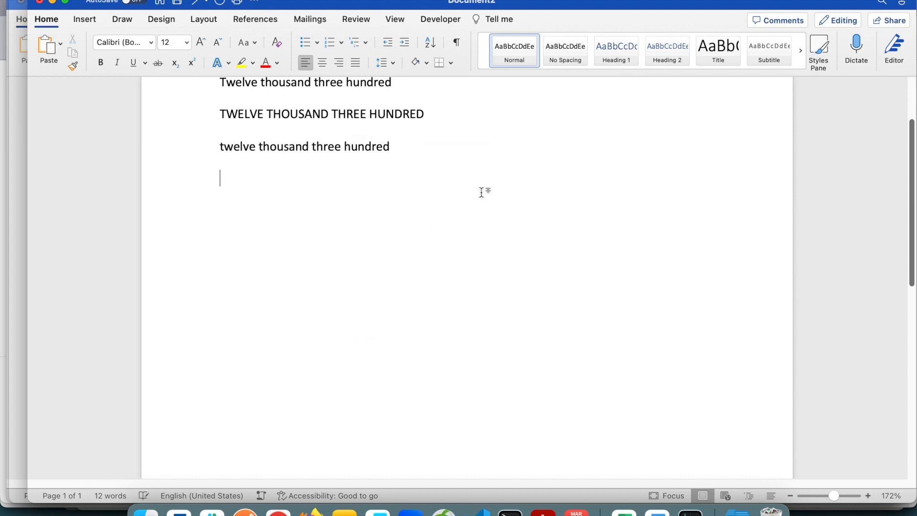
Highlight the three spelled-out number lines and switch to the pay slip form document.
scroll(425, 195, "up", 1)
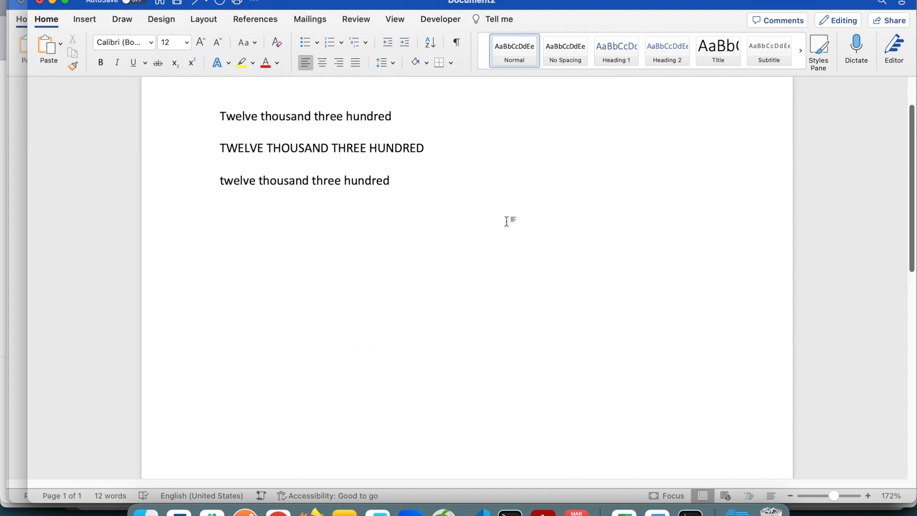
left_click_drag(446, 190, 241, 117)
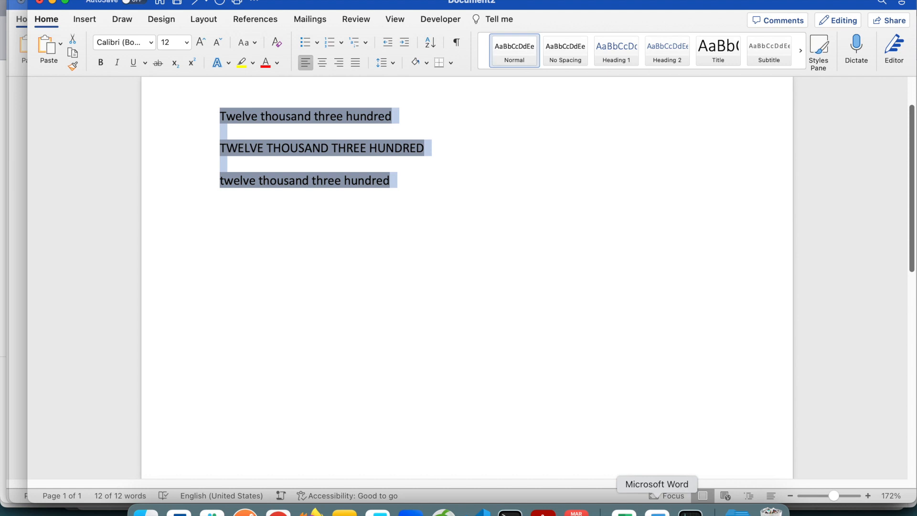
left_click(656, 513)
scroll(605, 269, "down", 1)
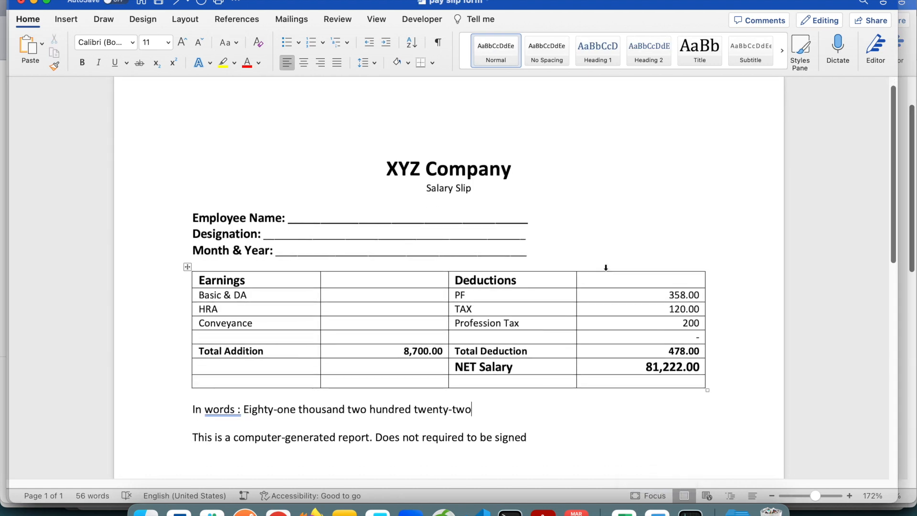
Examine the salary slip's heading lines, the NET Salary amount and the "In words" line below the table.
left_click_drag(396, 176, 580, 256)
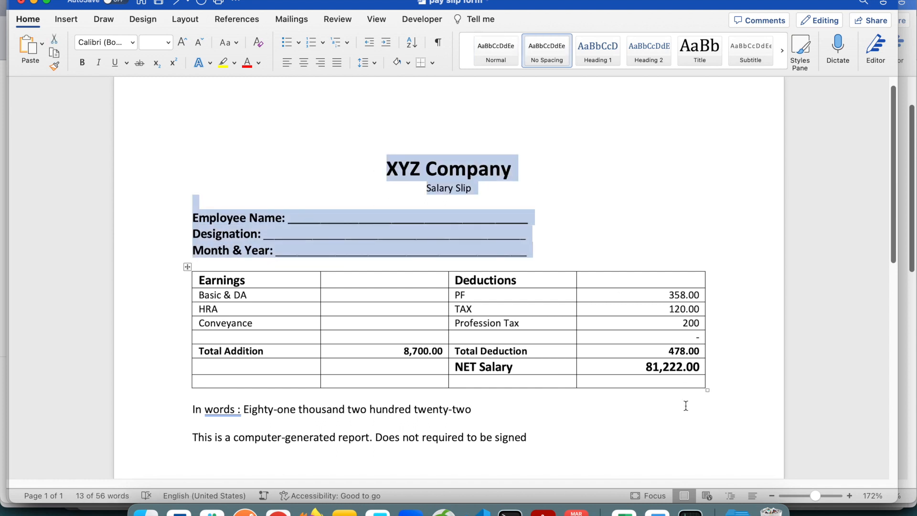
left_click(255, 411)
left_click_drag(255, 411, 420, 410)
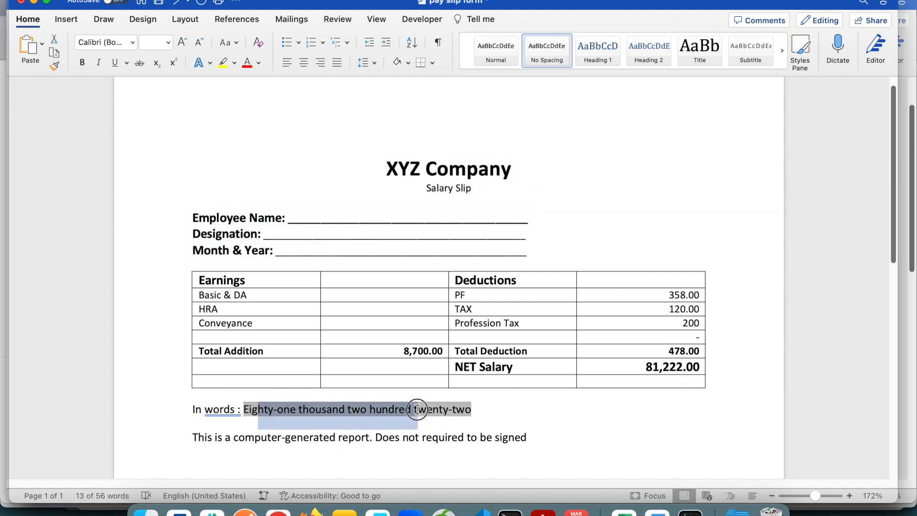
left_click(568, 408)
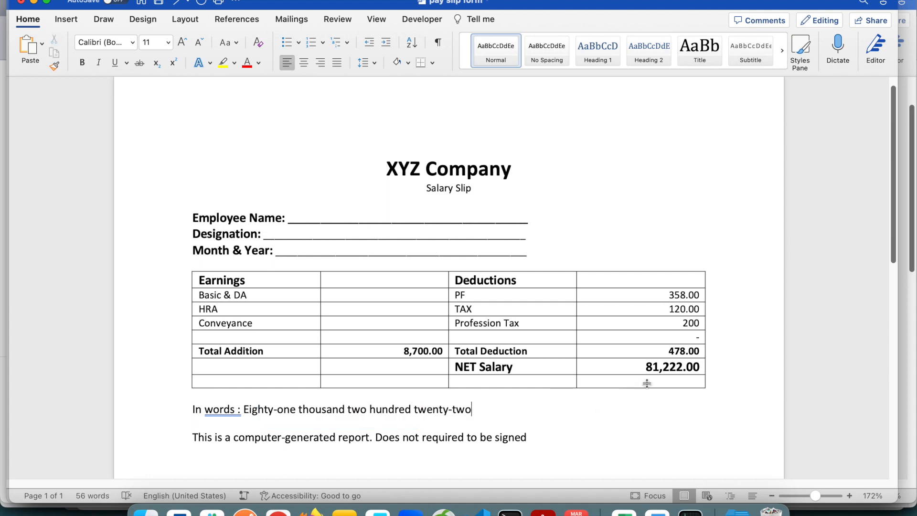
left_click_drag(643, 368, 702, 368)
left_click(661, 367)
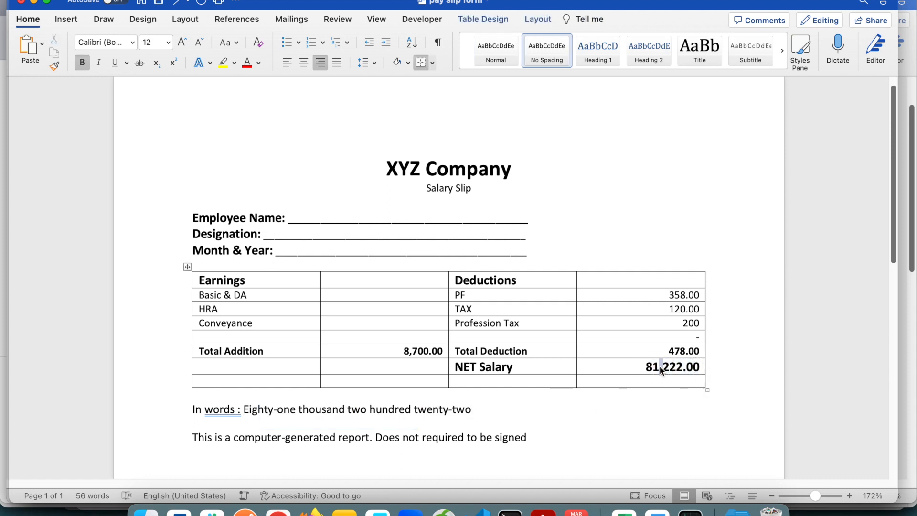
left_click_drag(489, 410, 245, 410)
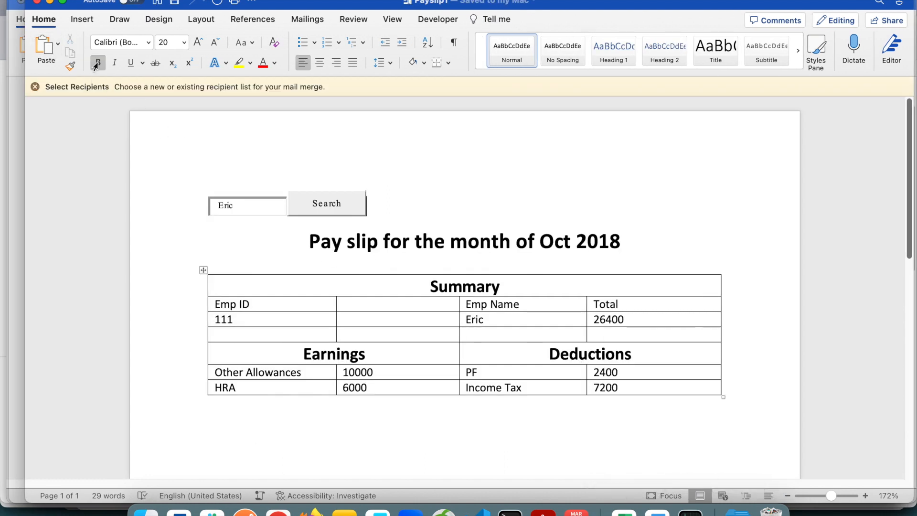
Return to the pay slip form document and compare the NET Salary amount with its "In words" line.
left_click(50, 3)
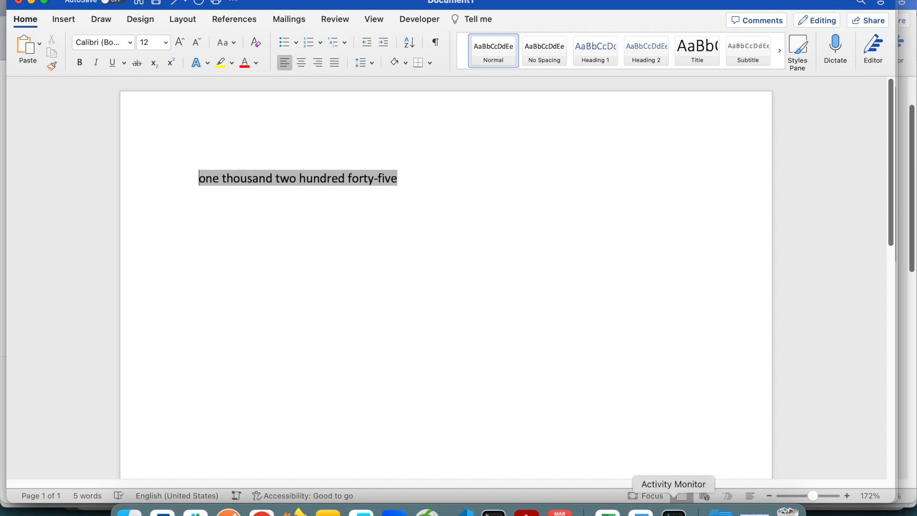
key("super+grave")
key("super+grave")
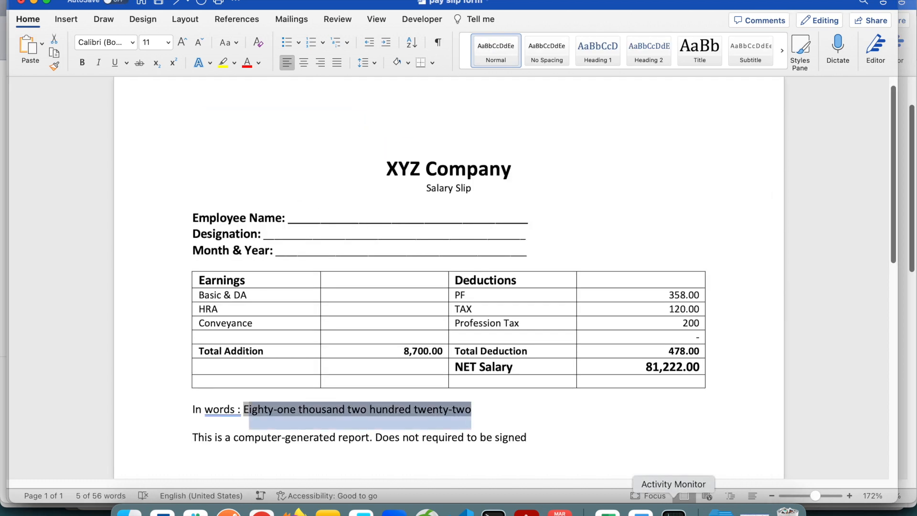
left_click_drag(664, 366, 682, 366)
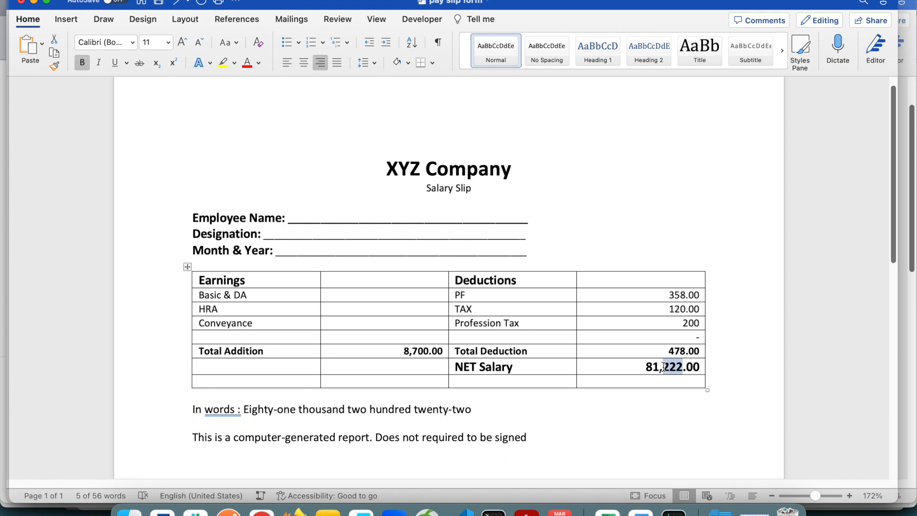
left_click_drag(477, 409, 254, 405)
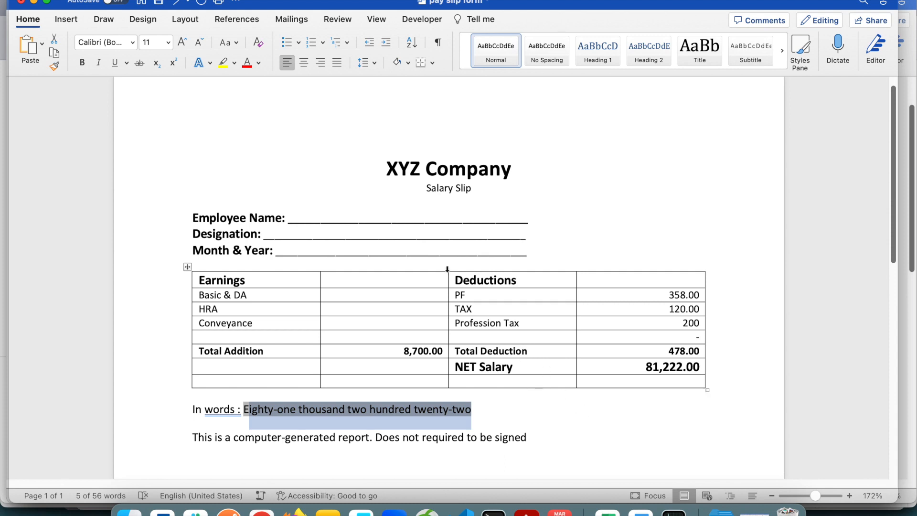
left_click(512, 409)
left_click_drag(511, 408, 189, 409)
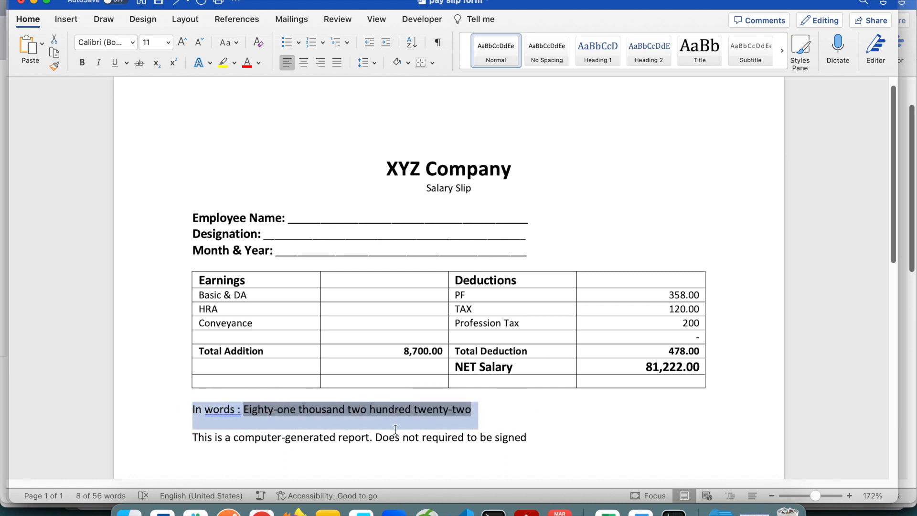
Delete the spelled-out amount after "In words :" and place the cursor there.
left_click(419, 413)
left_click_drag(506, 408, 241, 407)
key("Delete")
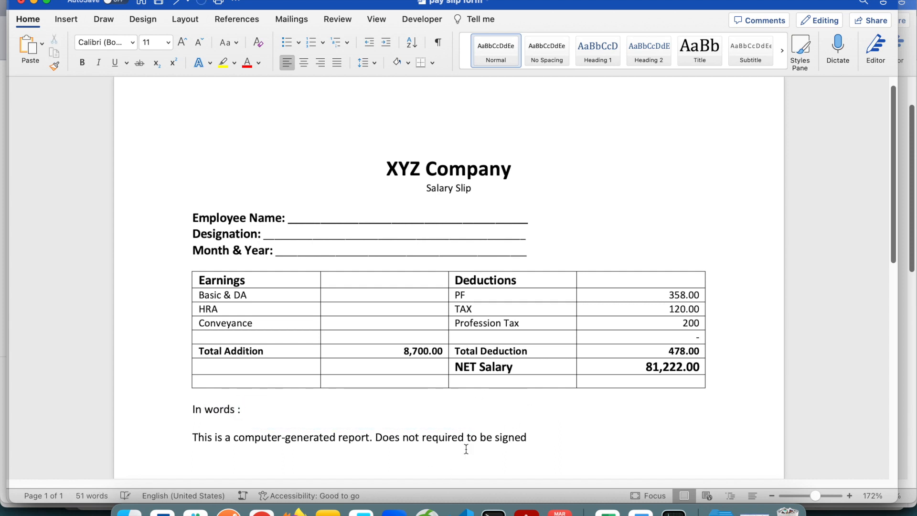
left_click_drag(644, 368, 700, 366)
left_click(257, 409)
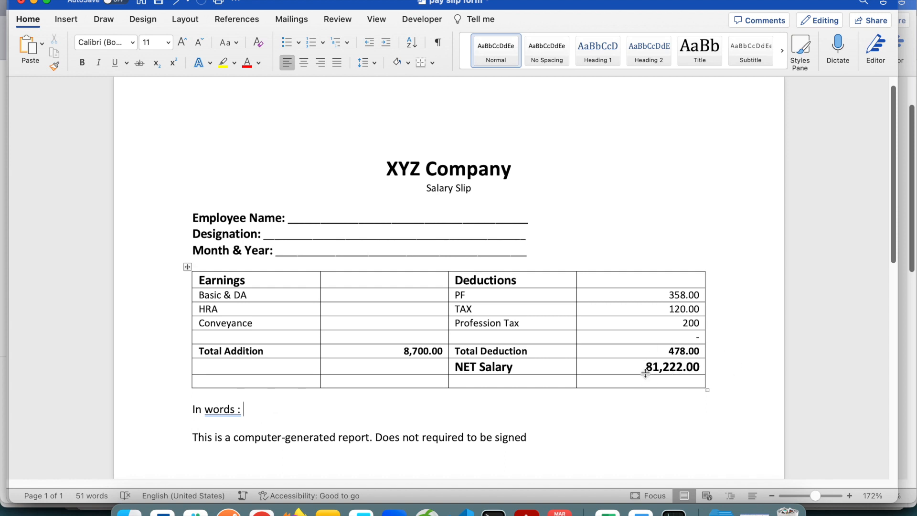
Add a bookmark named bm to the NET Salary amount in the table.
left_click_drag(645, 368, 724, 373)
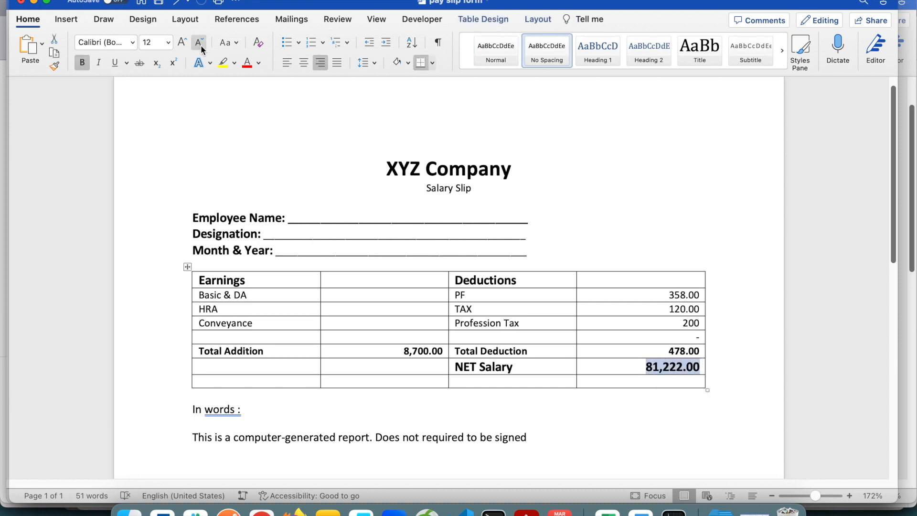
left_click(165, 0)
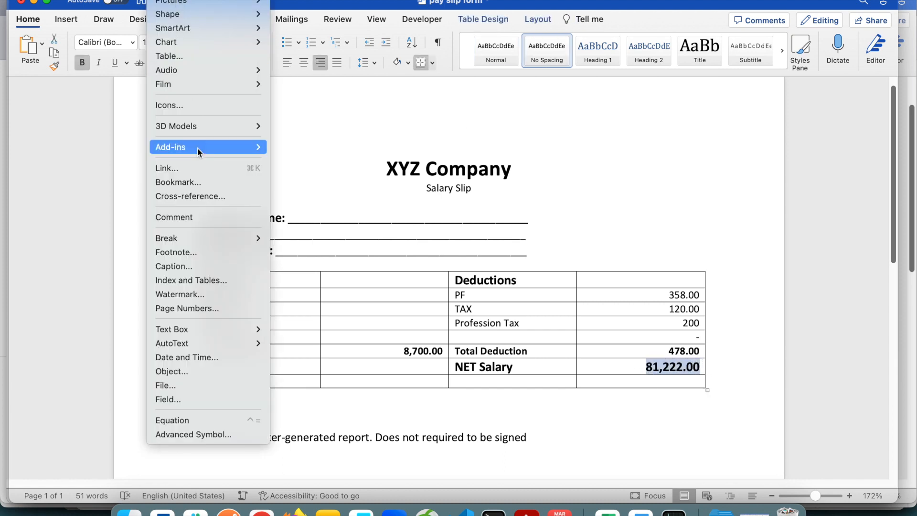
left_click(193, 183)
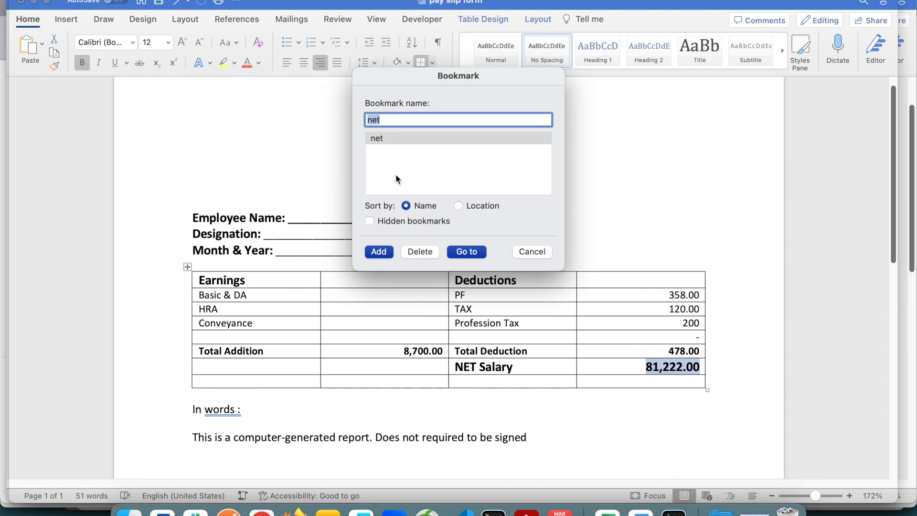
left_click(393, 120)
key("BackSpace")
key("BackSpace")
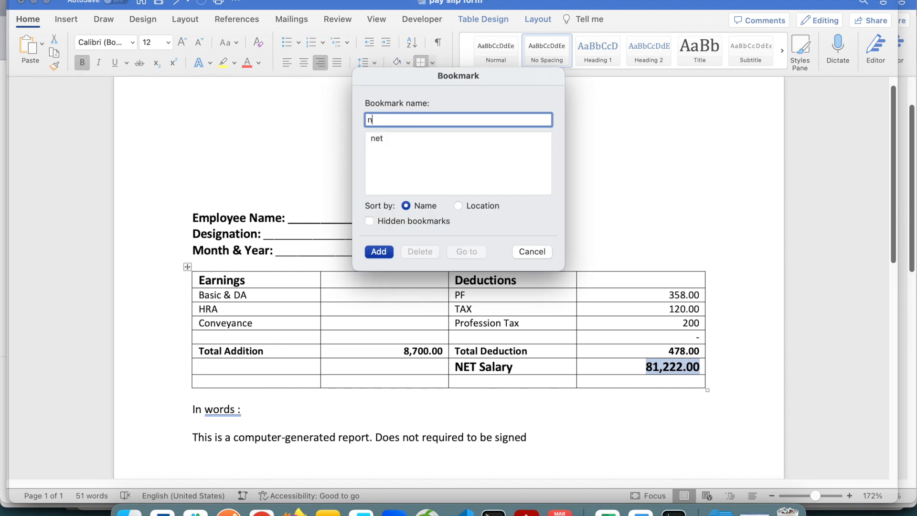
key("BackSpace")
type("bm")
left_click(385, 255)
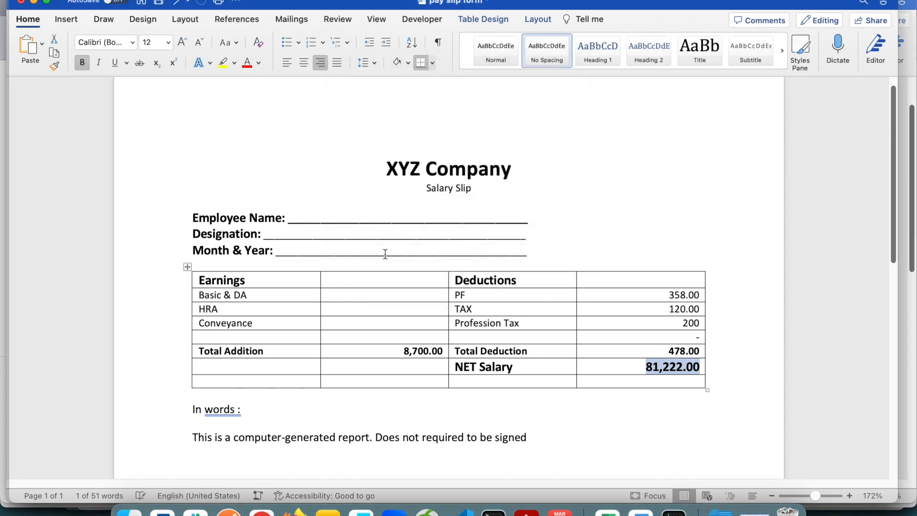
Insert a formula field with the code "= bm1\*cardtext\*upper" after "In words :".
left_click(256, 417)
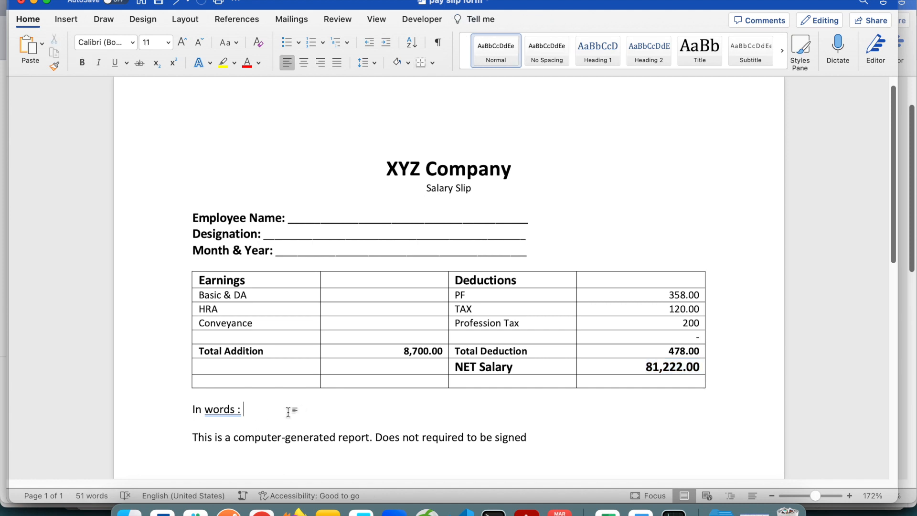
left_click(160, 0)
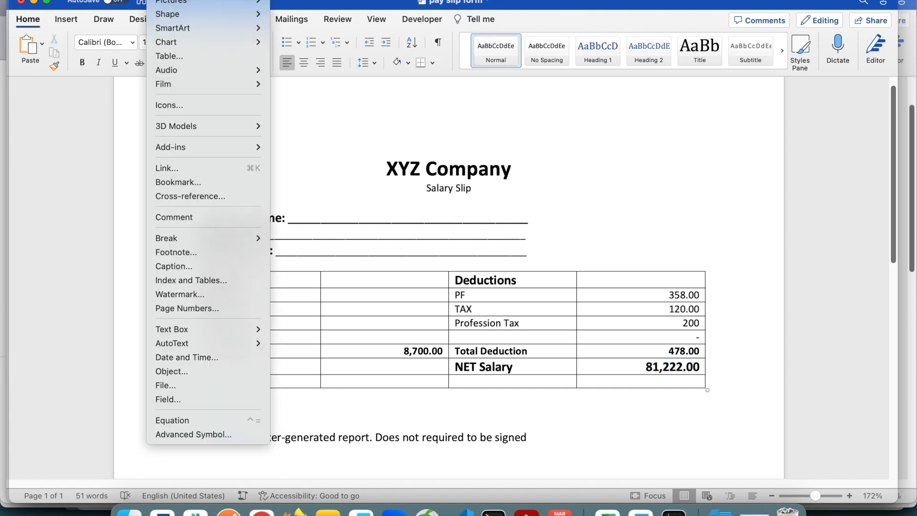
left_click(188, 397)
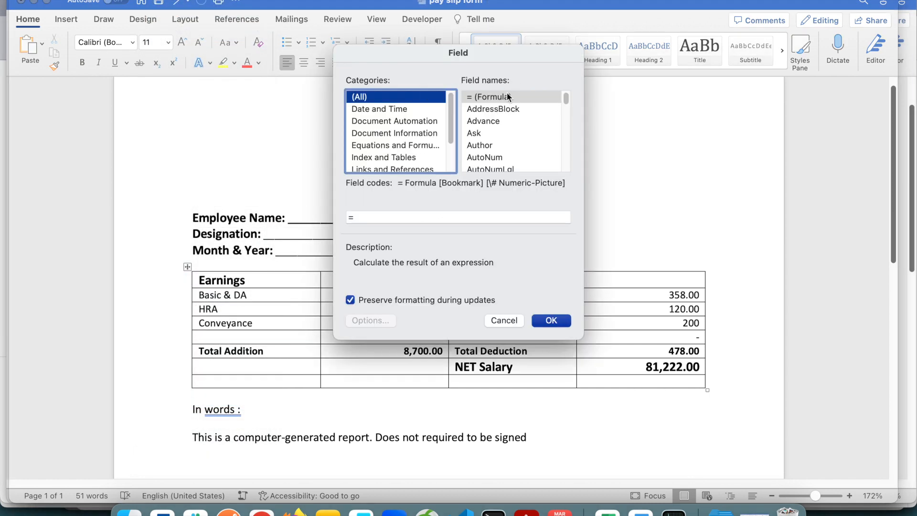
left_click(508, 97)
left_click(382, 218)
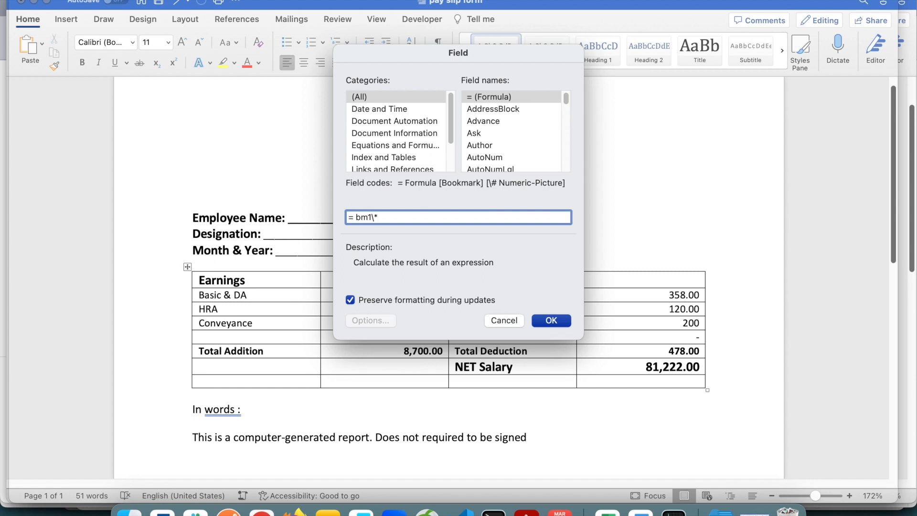
type("te")
type("per")
left_click(551, 320)
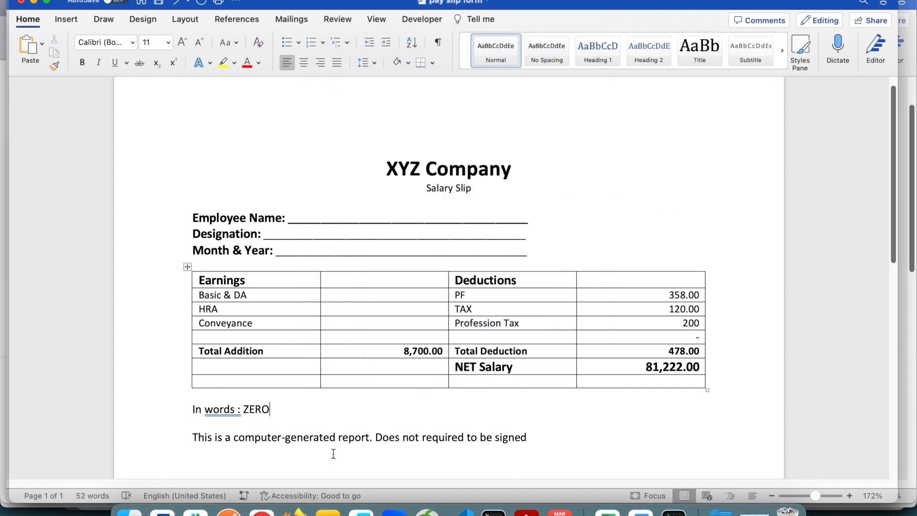
Show the field code behind the "In words" result and select the bookmark name bm1 in it.
double_click(250, 409)
right_click(256, 408)
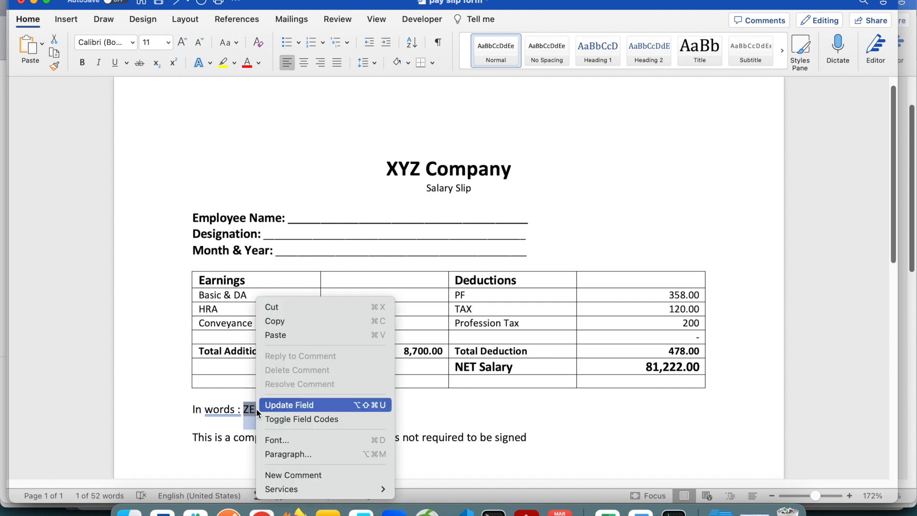
left_click(348, 418)
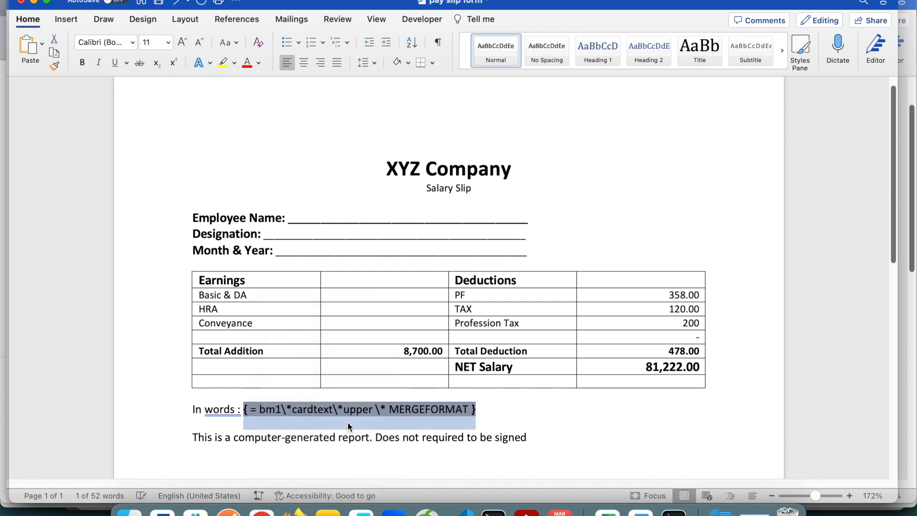
left_click(266, 408)
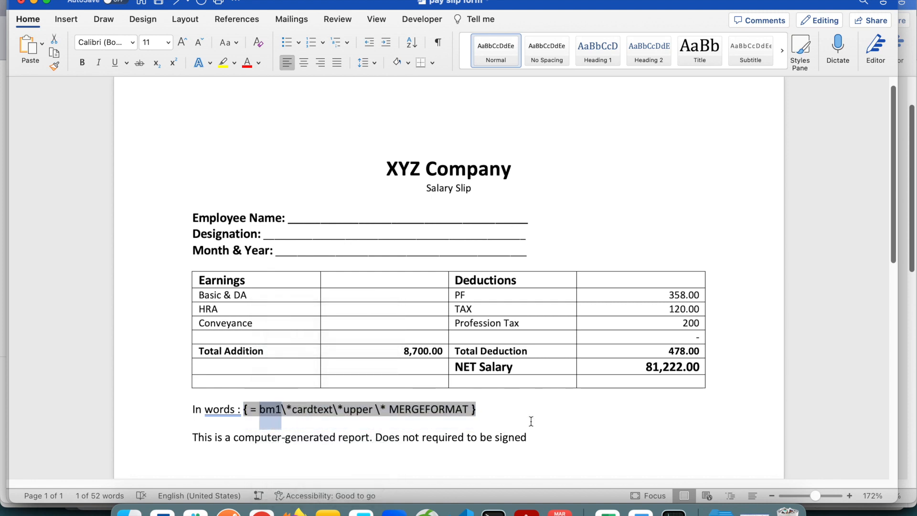
Check the document's bookmark list for the name assigned to the NET Salary amount, without changing any bookmark.
left_click(163, 0)
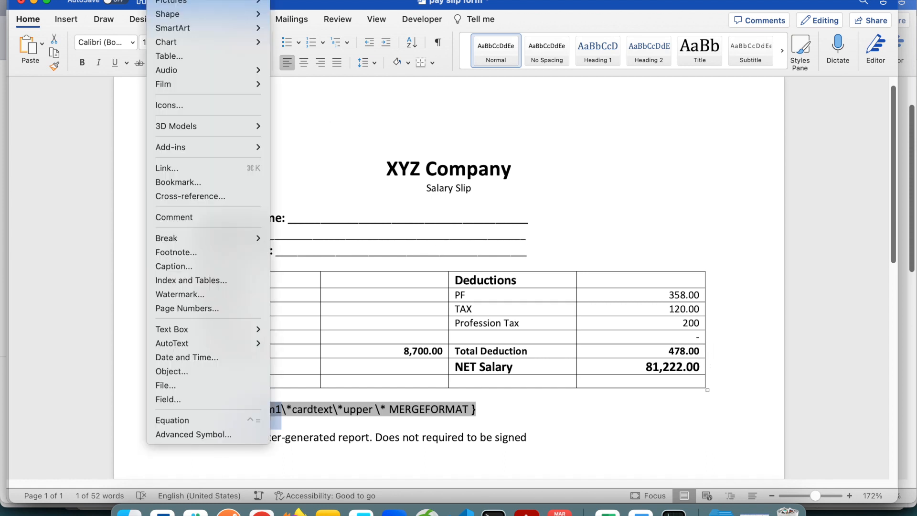
left_click(190, 180)
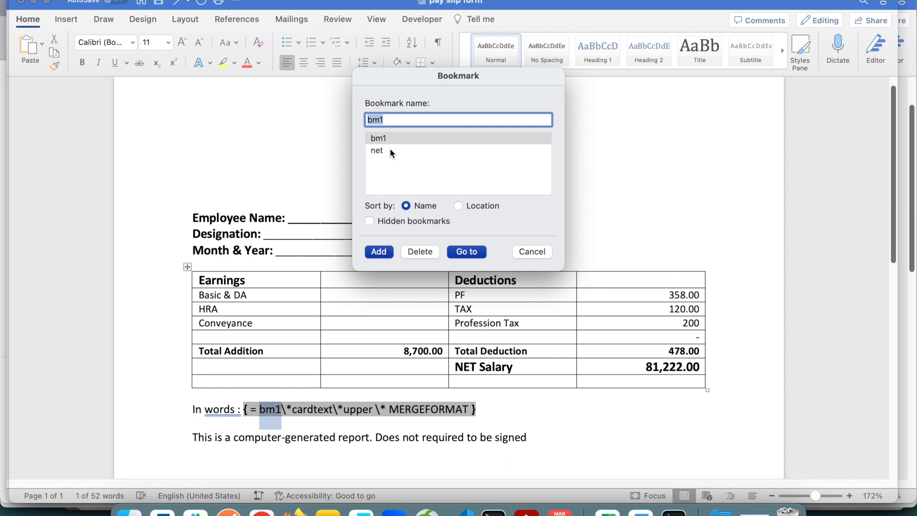
left_click(390, 149)
left_click(394, 141)
left_click(385, 150)
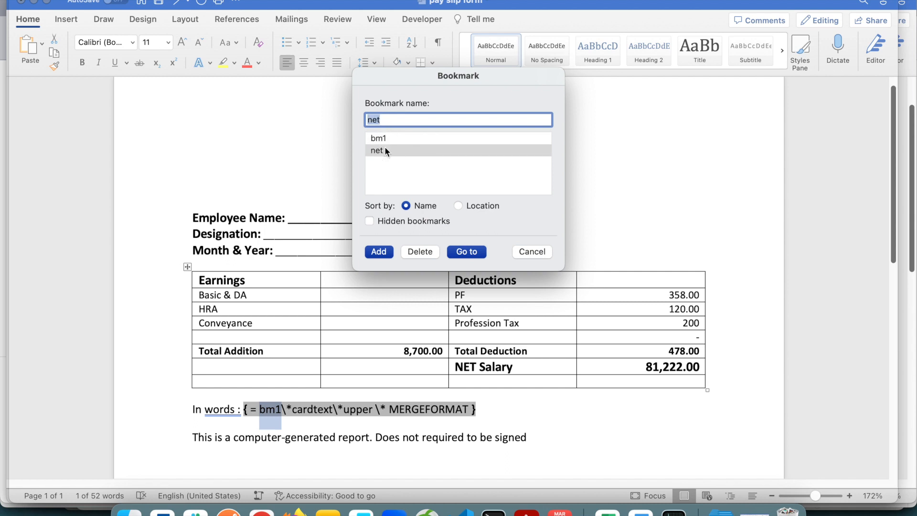
left_click(532, 252)
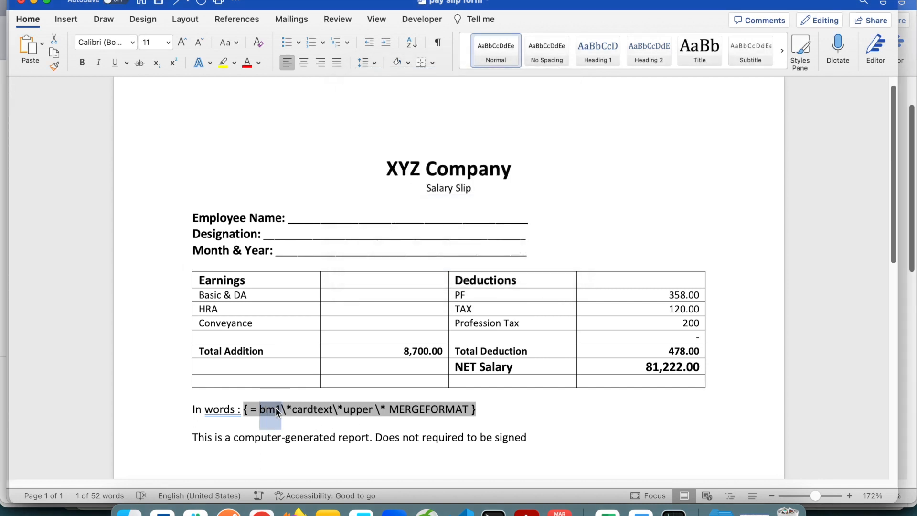
Replace bm1 with net in the "In words" field code and update the field.
type("net")
left_click(535, 406)
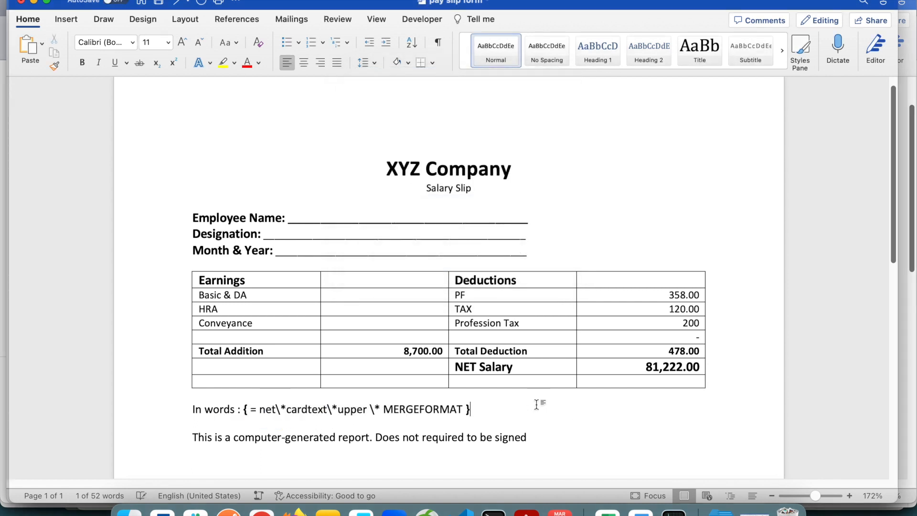
double_click(430, 411)
right_click(431, 409)
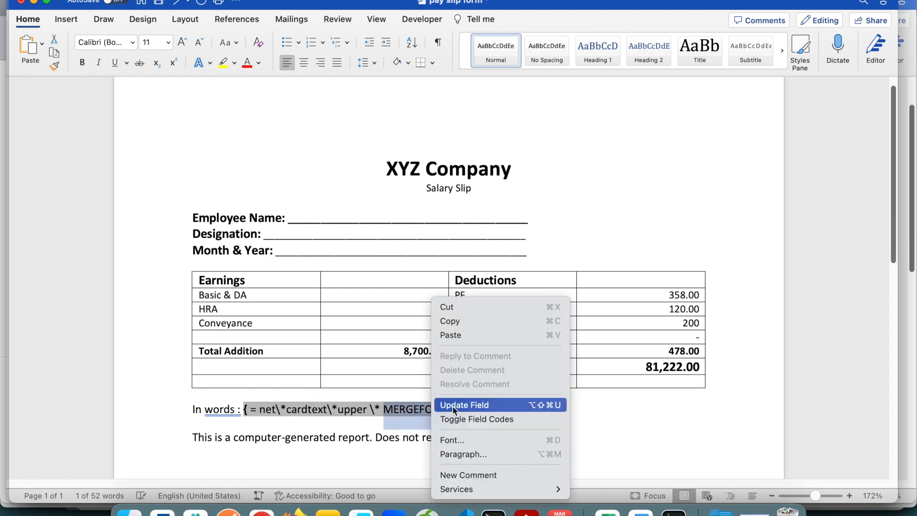
left_click(452, 405)
left_click(621, 409)
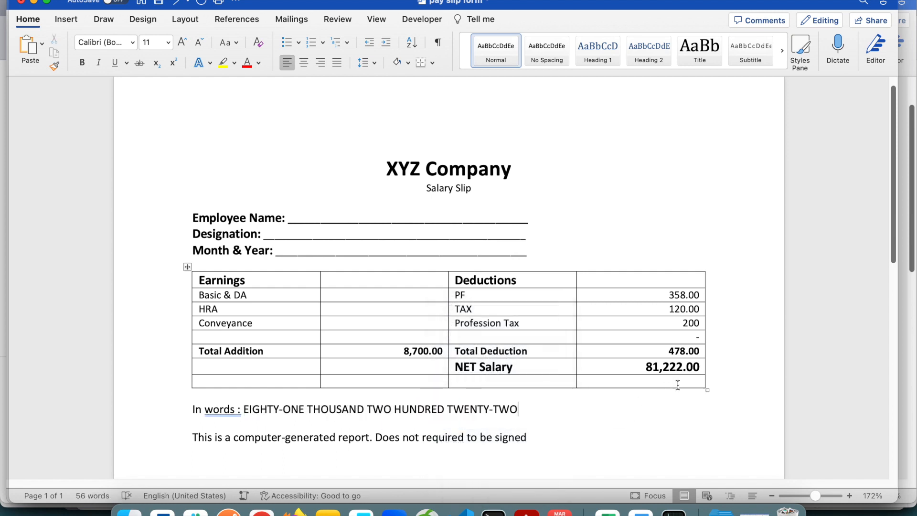
Select part of the NET Salary amount and view the net bookmark in the bookmark list without adding anything.
left_click(667, 366)
double_click(670, 366)
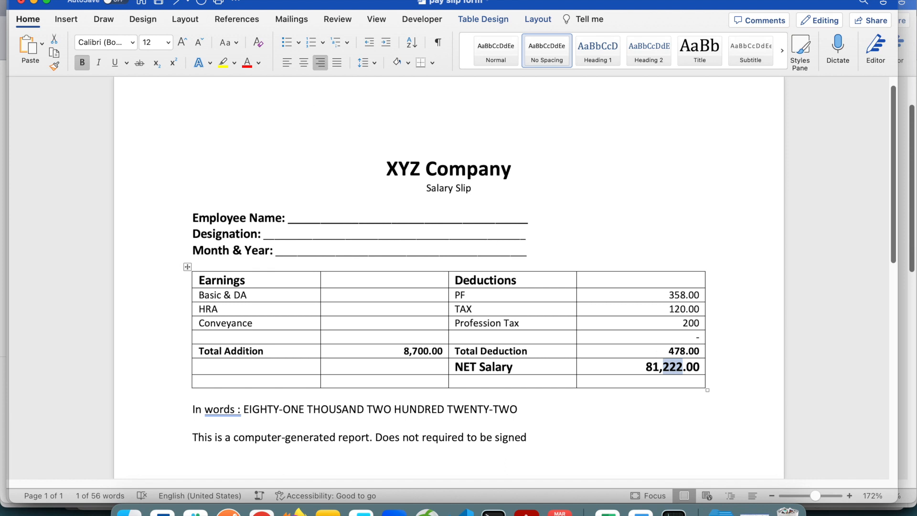
left_click(162, 0)
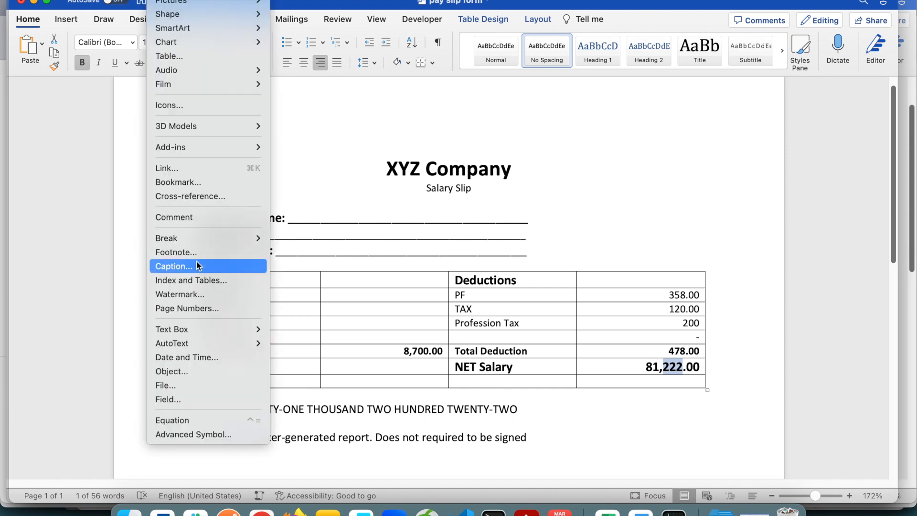
left_click(199, 182)
left_click(374, 151)
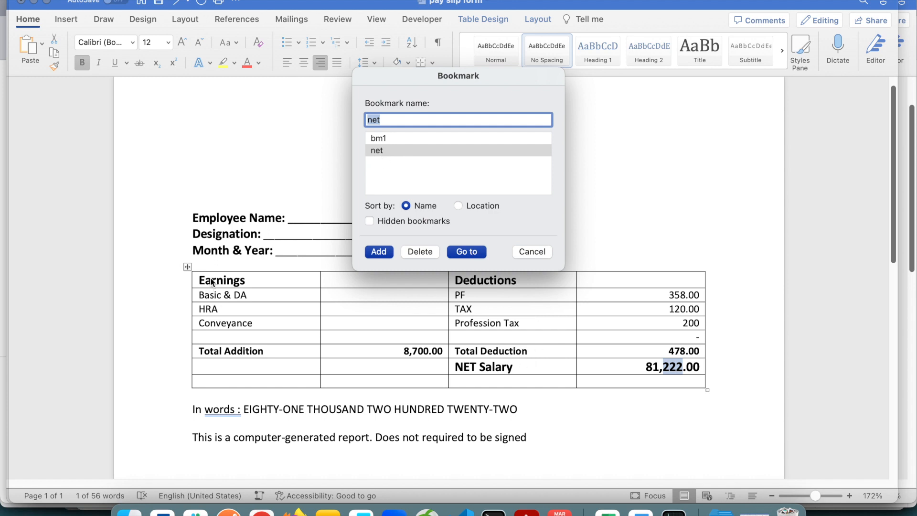
left_click(531, 251)
Go to the bookmark net from the heading lines to locate the amount it marks.
left_click(249, 218)
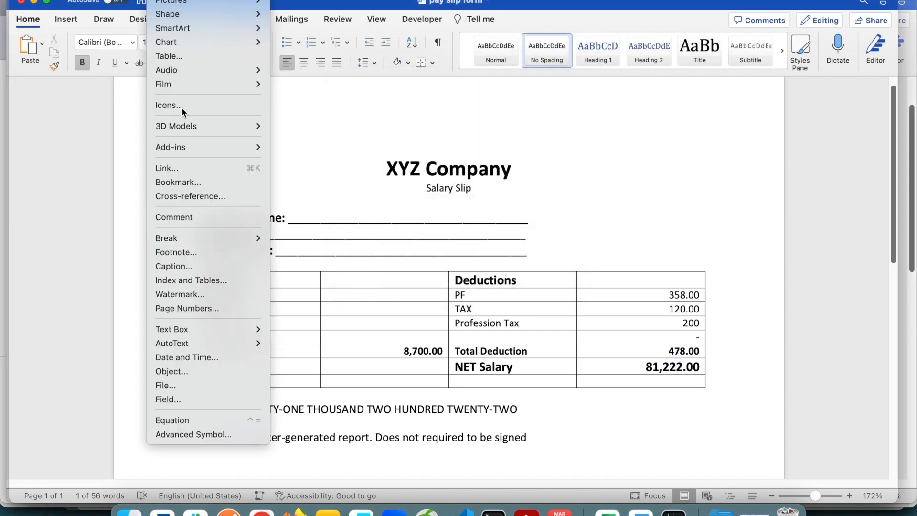
left_click(180, 182)
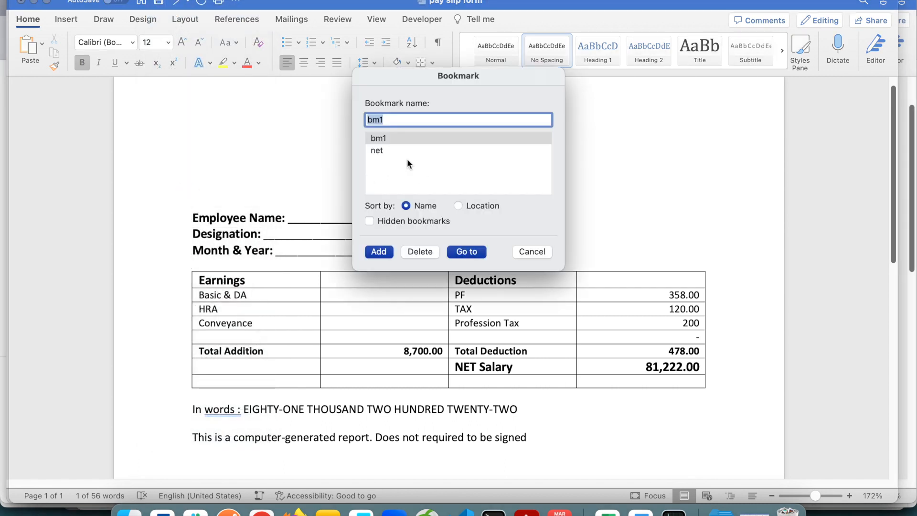
left_click(376, 150)
left_click(466, 252)
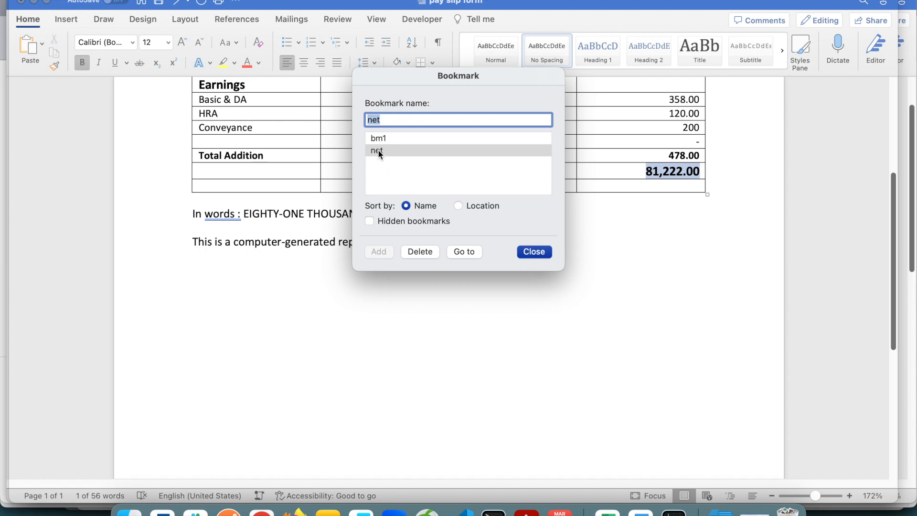
left_click(535, 251)
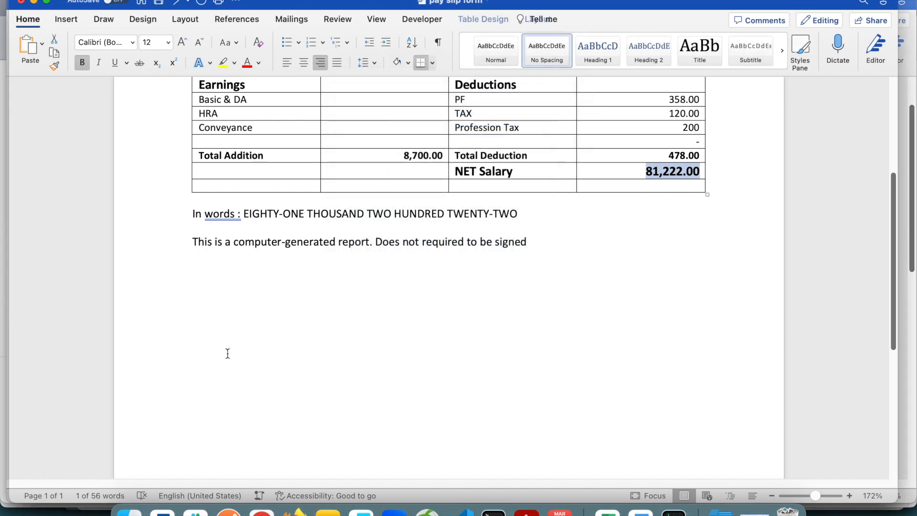
Change the NET Salary amount to 9,222.00 and update the "In words" field.
scroll(754, 215, "up", 5)
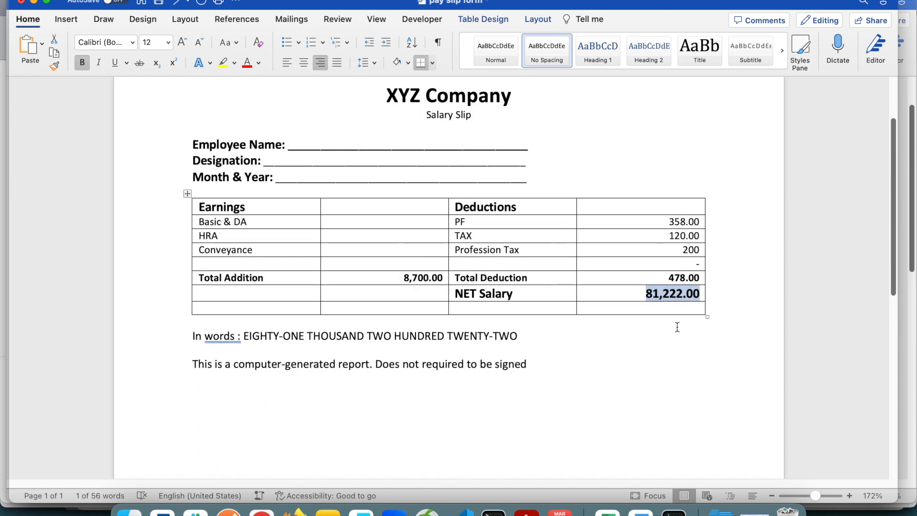
left_click(663, 296)
key("BackSpace")
key("BackSpace")
type("9")
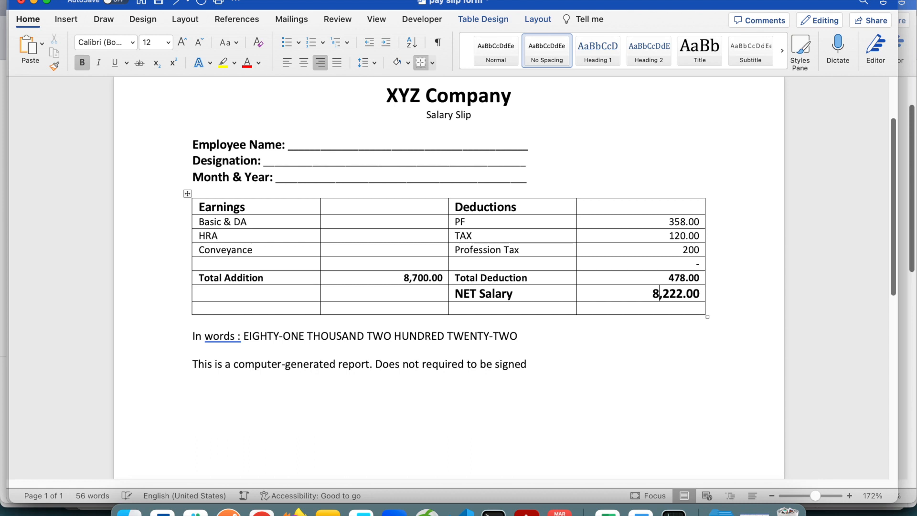
left_click(667, 368)
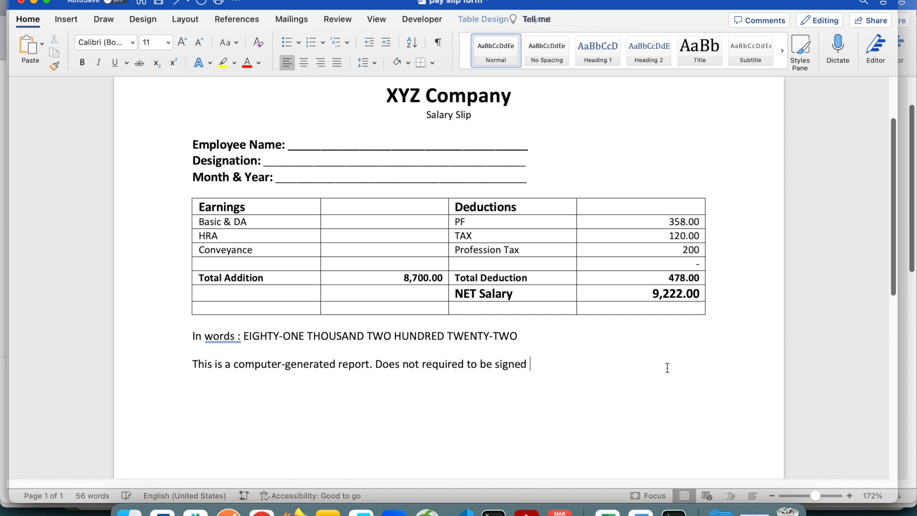
left_click(400, 329)
right_click(400, 328)
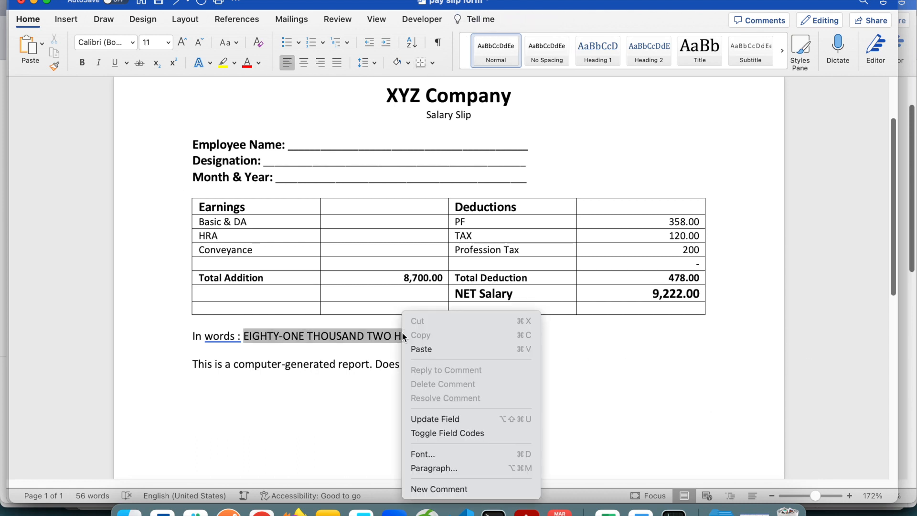
left_click(450, 417)
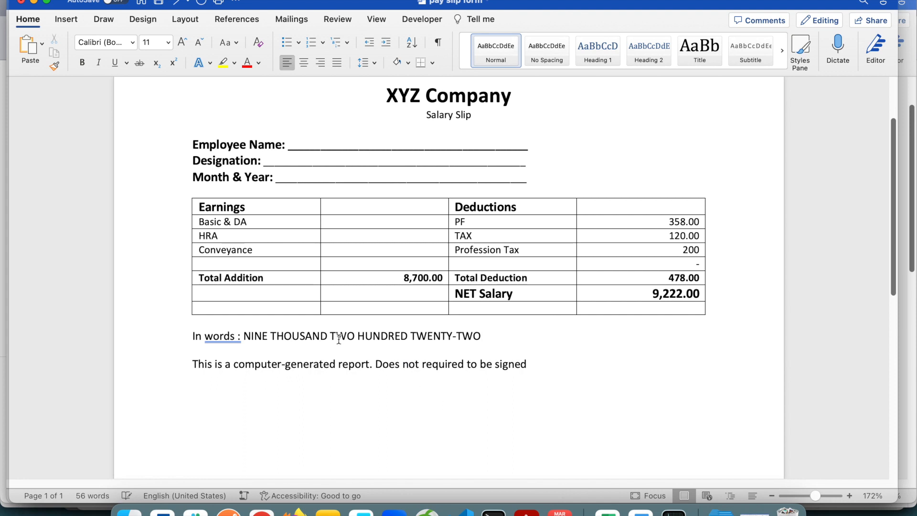
triple_click(389, 336)
left_click(423, 337)
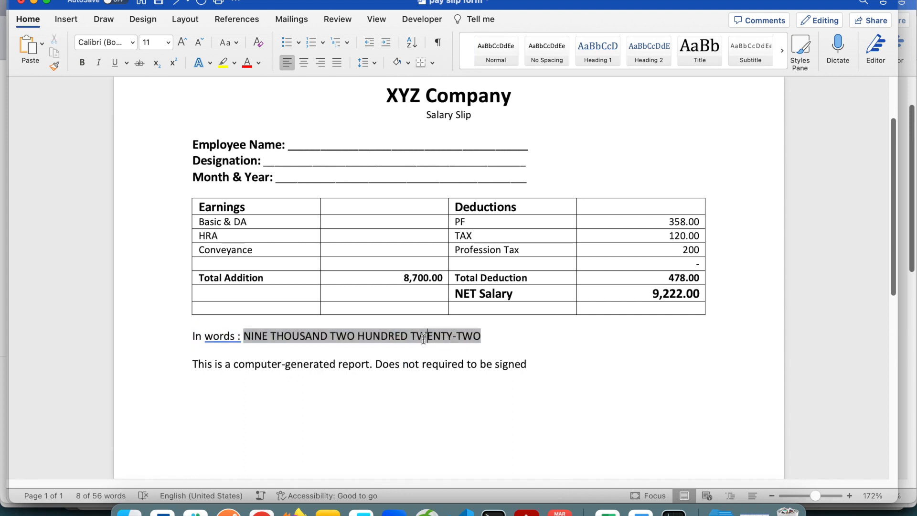
Change the NET Salary amount to 123,222.00, update the "In words" field and compare the two.
left_click(660, 294)
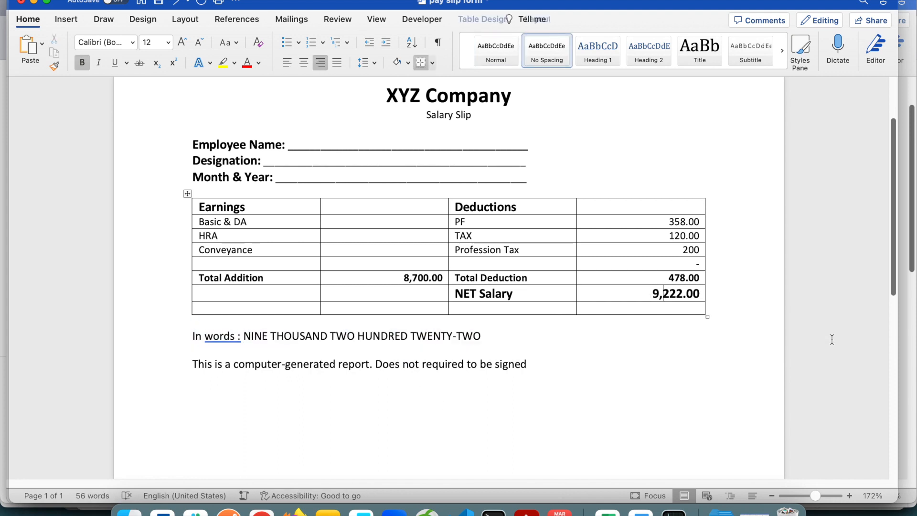
key("BackSpace")
type("123")
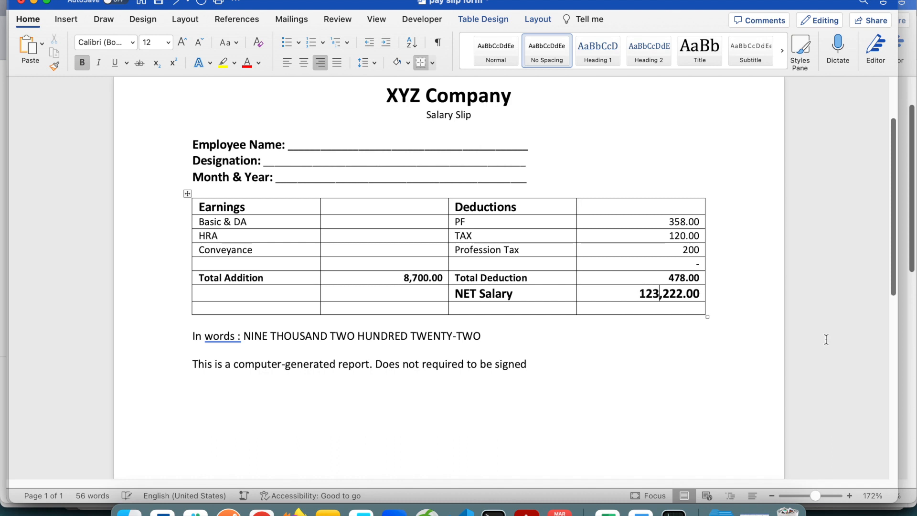
left_click(427, 328)
right_click(426, 329)
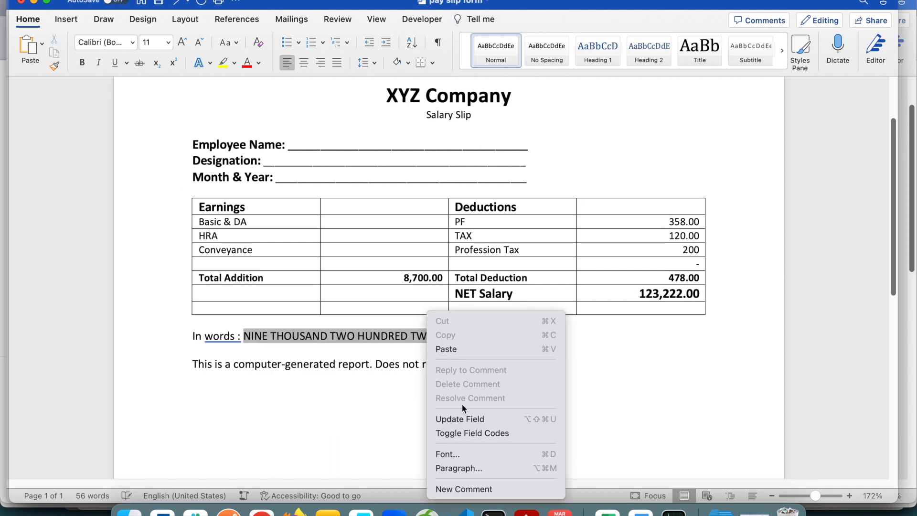
left_click(457, 420)
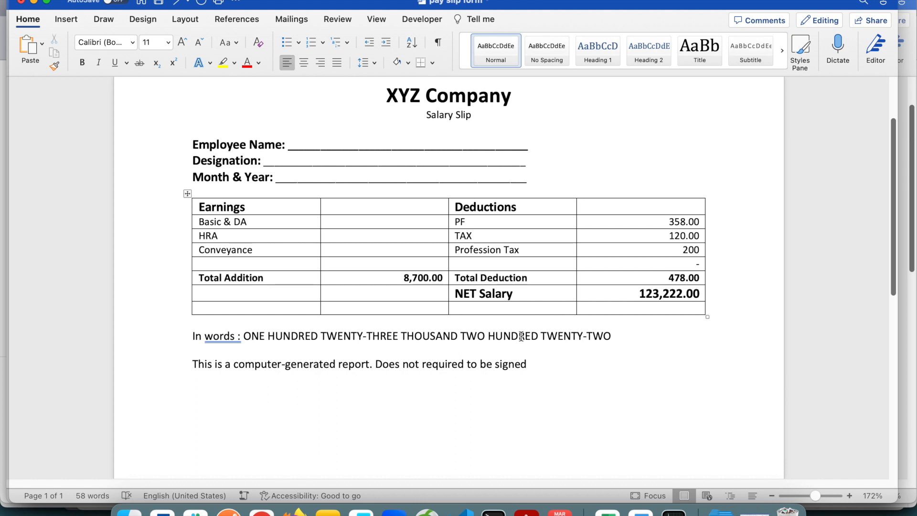
left_click(487, 336)
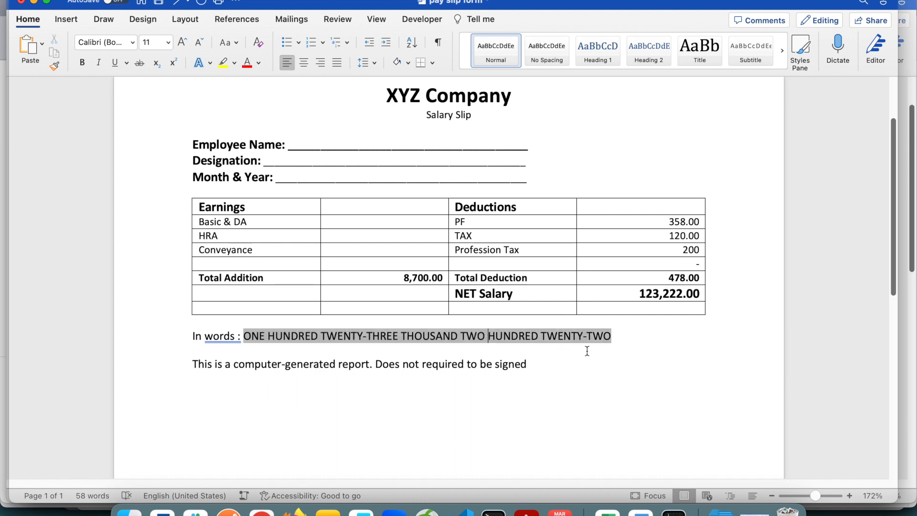
left_click(659, 294)
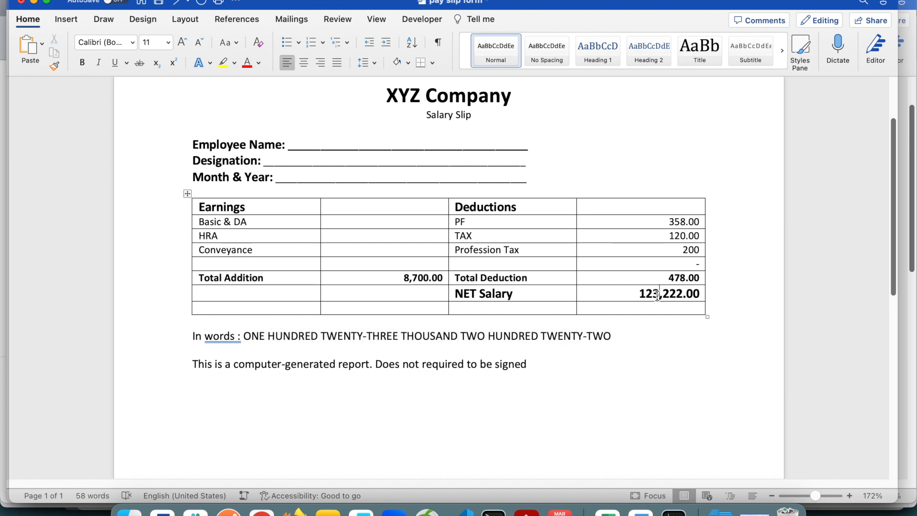
left_click(459, 333)
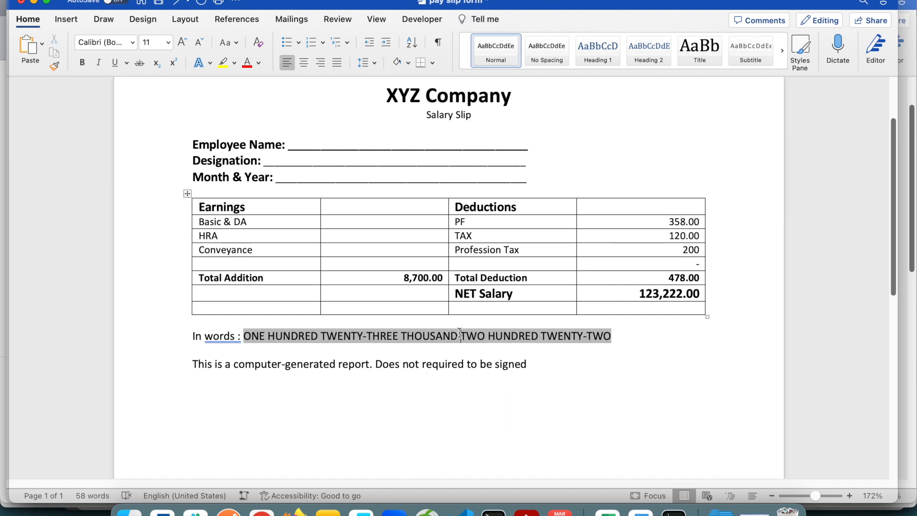